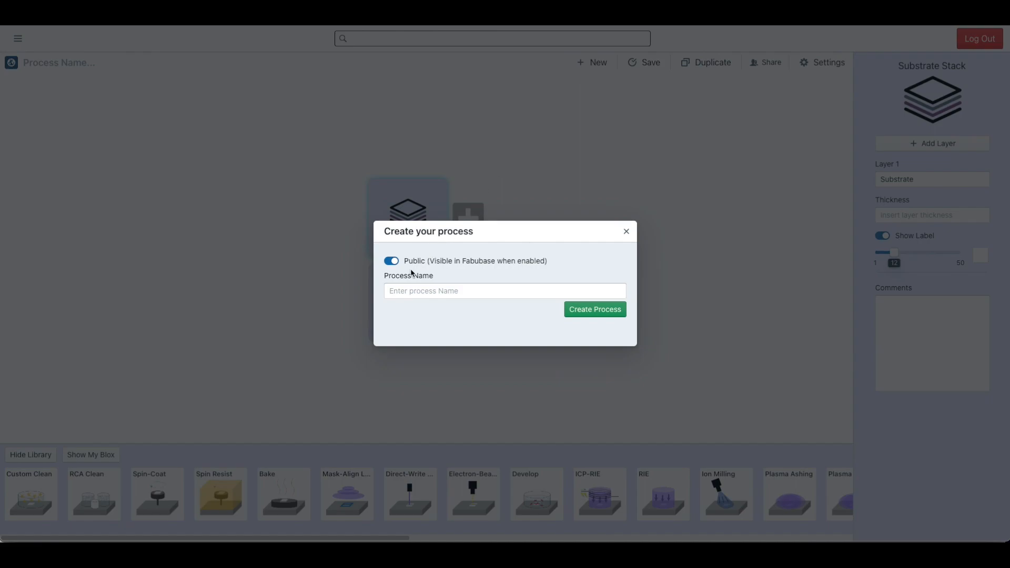
- Turn off public visibility and create a new process named "Demo Process"
click(392, 261)
click(391, 261)
click(392, 261)
click(438, 290)
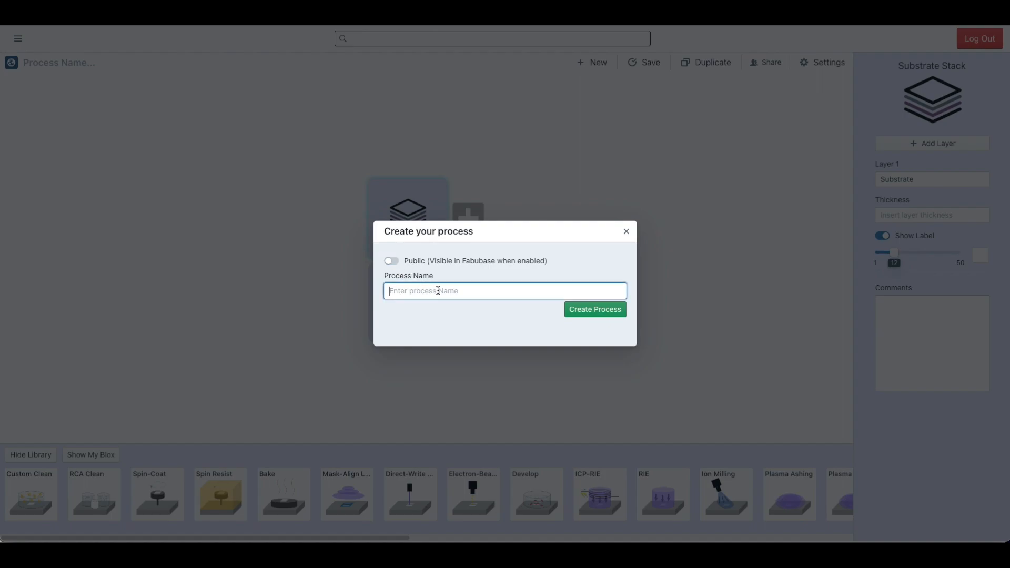
text(Demo Process)
click(605, 313)
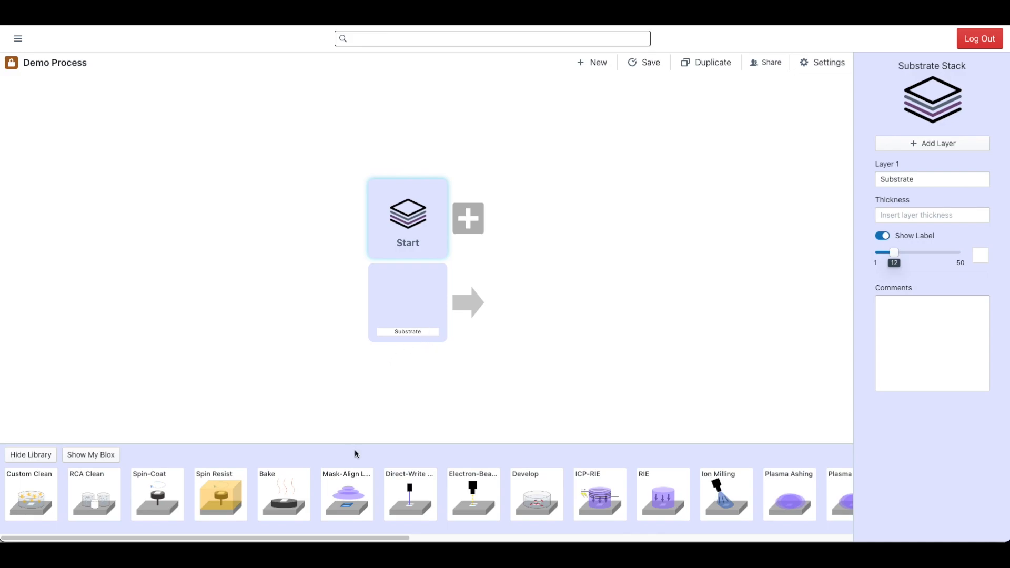
- Add a Spin Resist block from the library after Start and open its parameters
scroll(355, 453, right, 6)
scroll(355, 451, right, 10)
scroll(356, 453, left, 16)
click(227, 491)
click(477, 220)
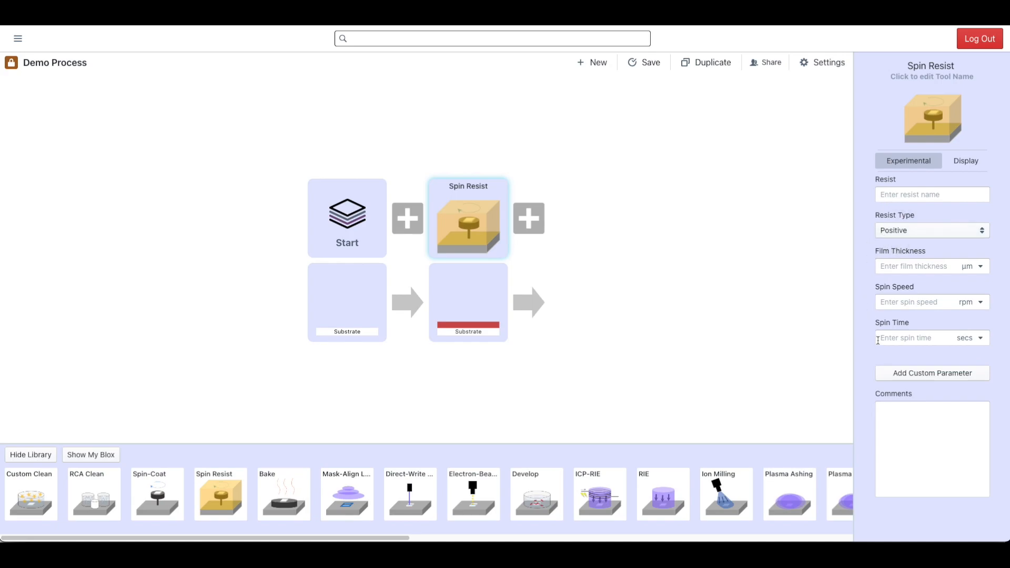
- Add one custom parameter to the Spin Resist block, keeping its default name and leaving its value empty
click(911, 373)
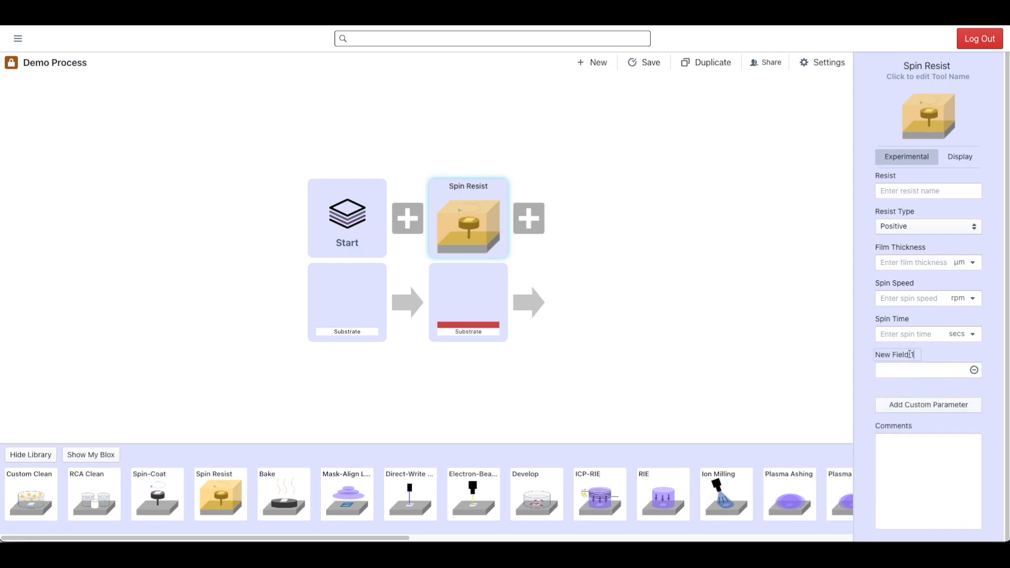
click(906, 355)
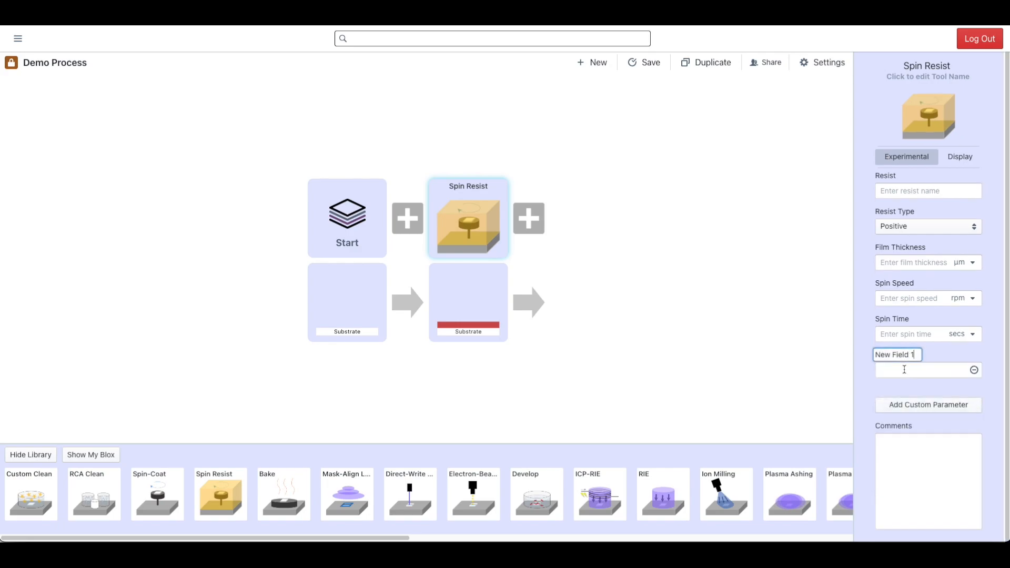
click(904, 369)
click(913, 354)
click(906, 369)
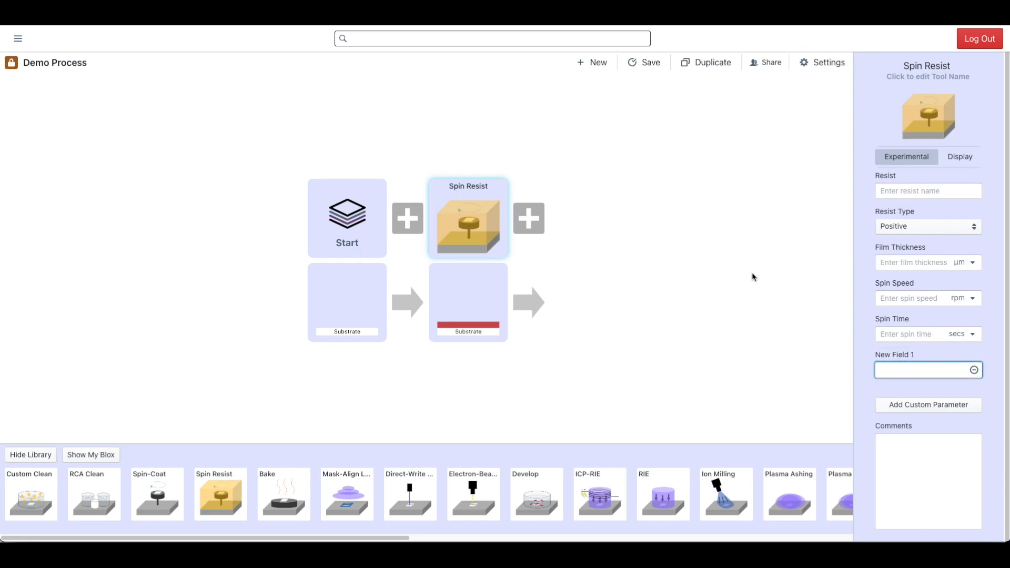
click(695, 205)
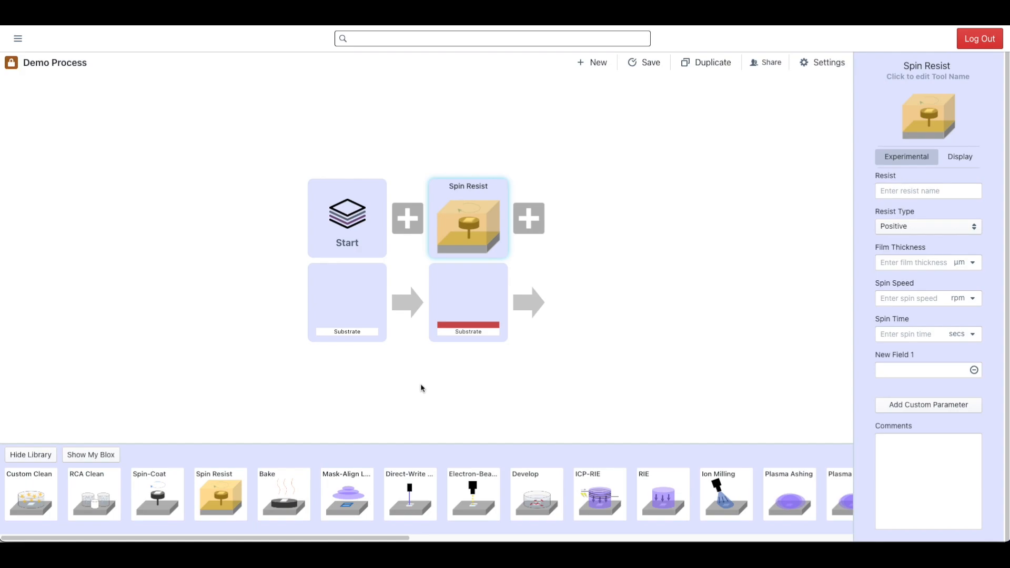
- Append a Direct-Write Lithography block and a Develop block after Spin Resist
click(410, 496)
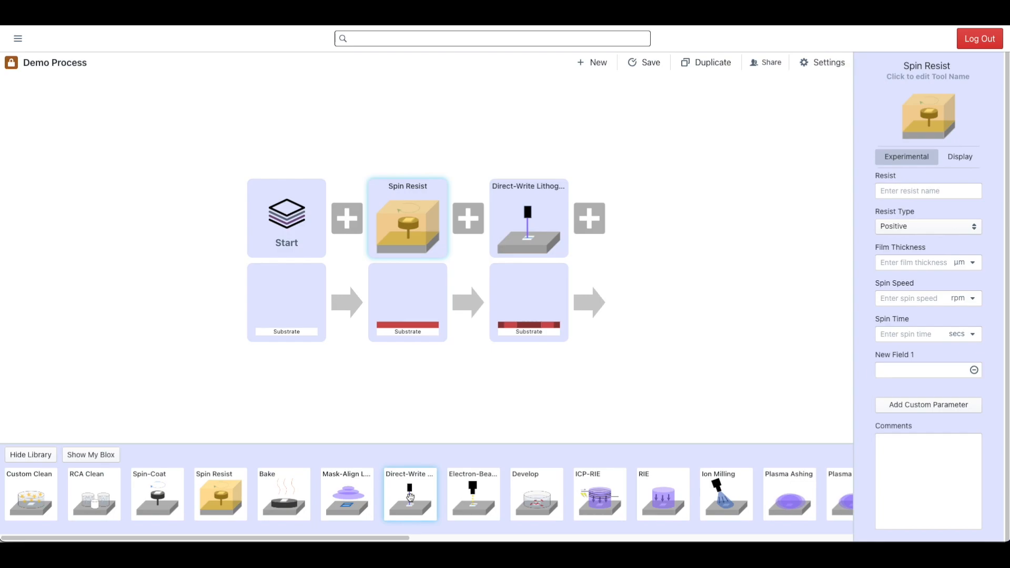
click(534, 492)
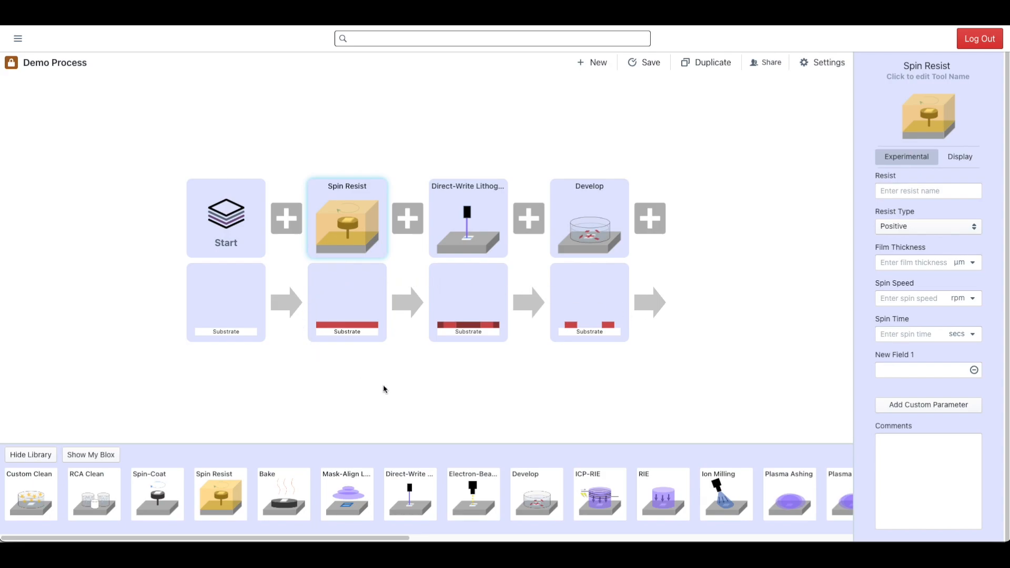
- Set the Spin Resist layer's display thickness to 20 and its layer color to green
click(962, 157)
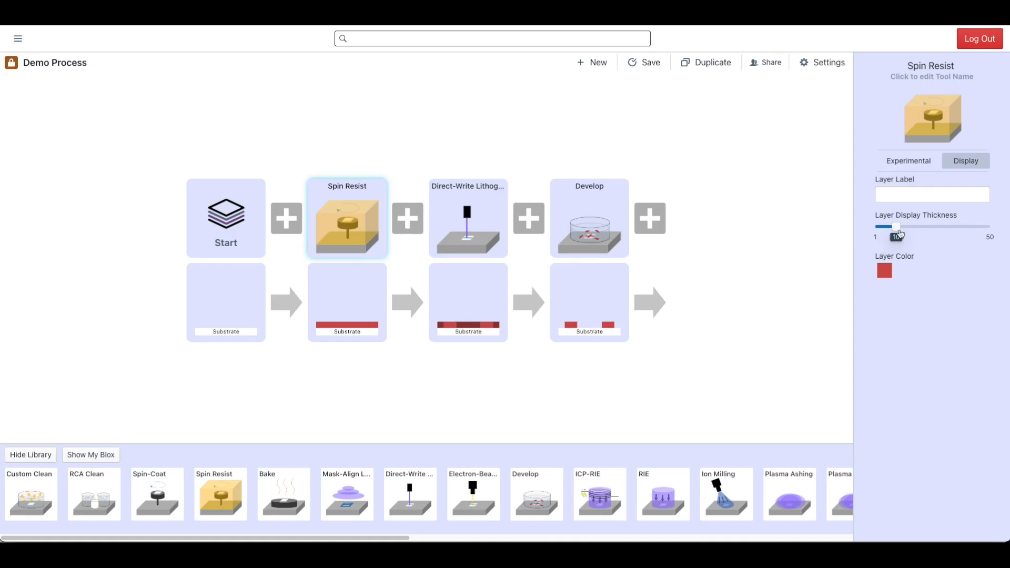
drag(897, 226, 919, 226)
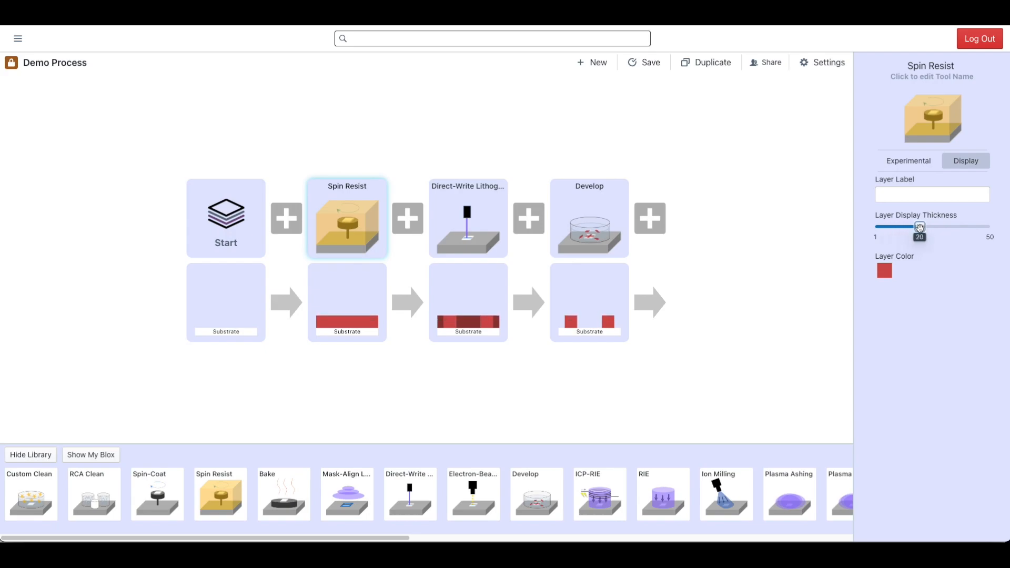
click(885, 275)
drag(762, 295, 800, 295)
click(726, 273)
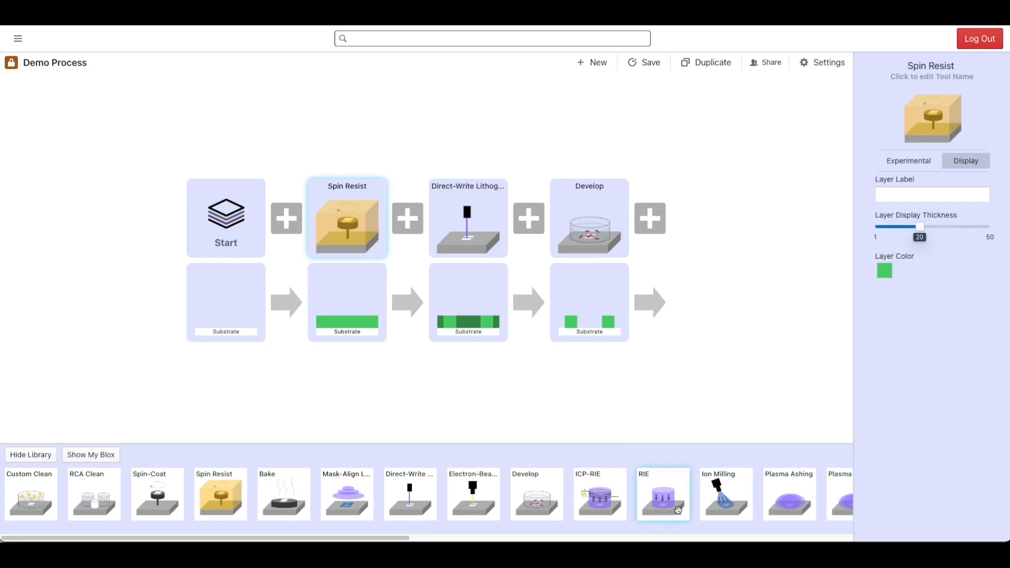
- Append an E-beam Evaporation block and a Lift-Off block after Develop
scroll(677, 509, right, 10)
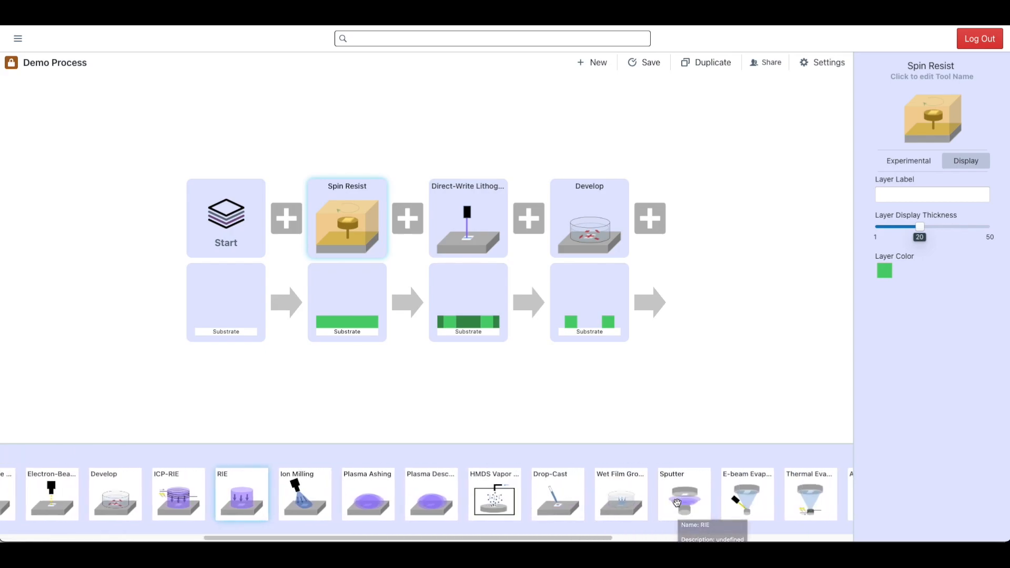
scroll(677, 502, right, 2)
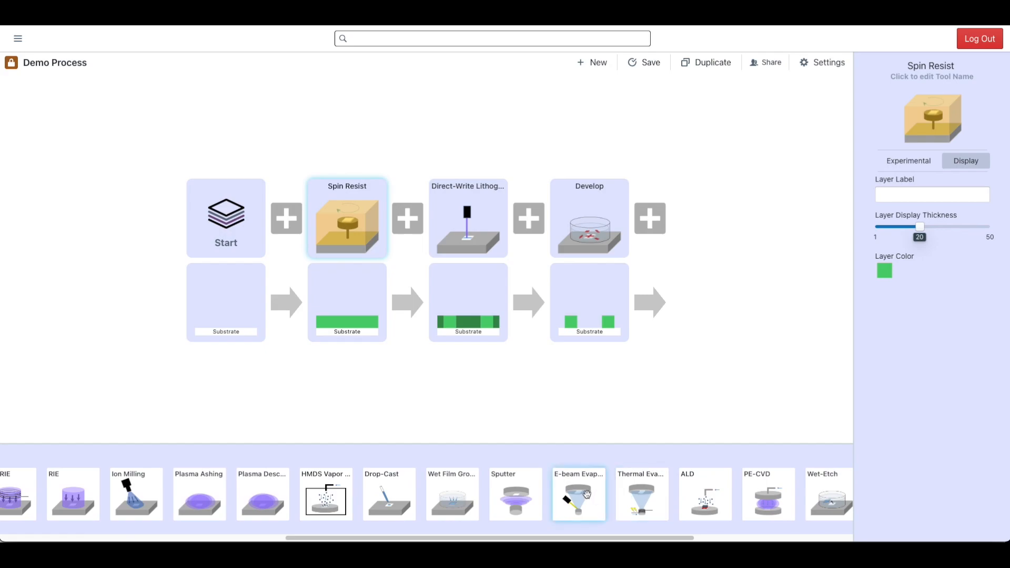
click(587, 495)
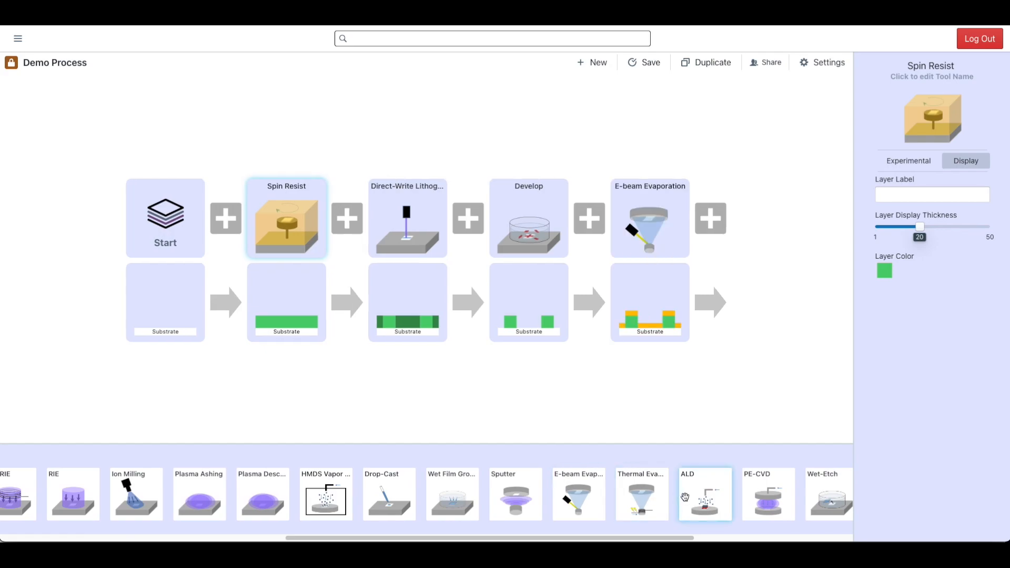
scroll(685, 497, right, 5)
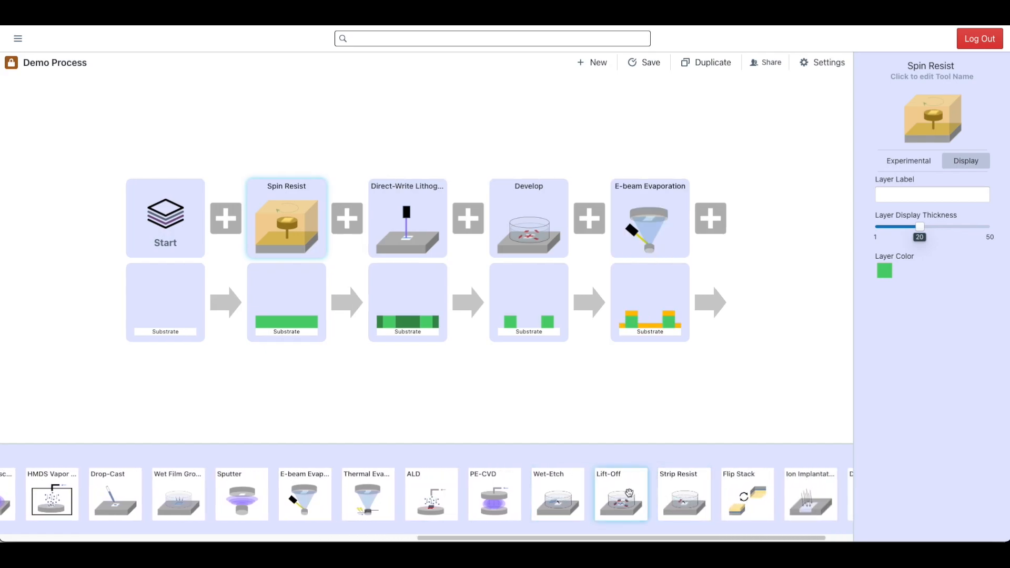
click(629, 493)
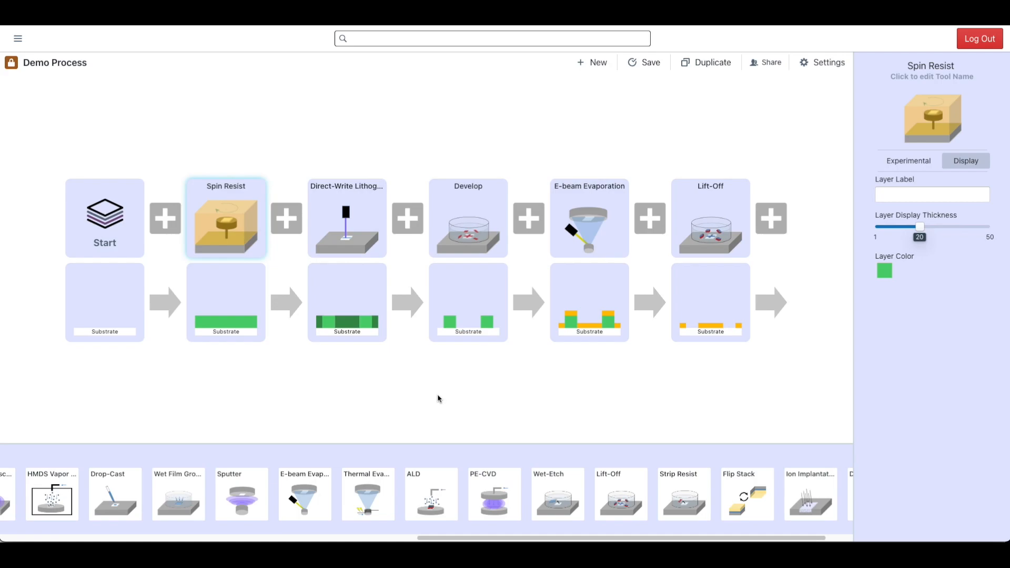
- Set the Spin Resist block's resist type to Negative
click(910, 161)
click(906, 227)
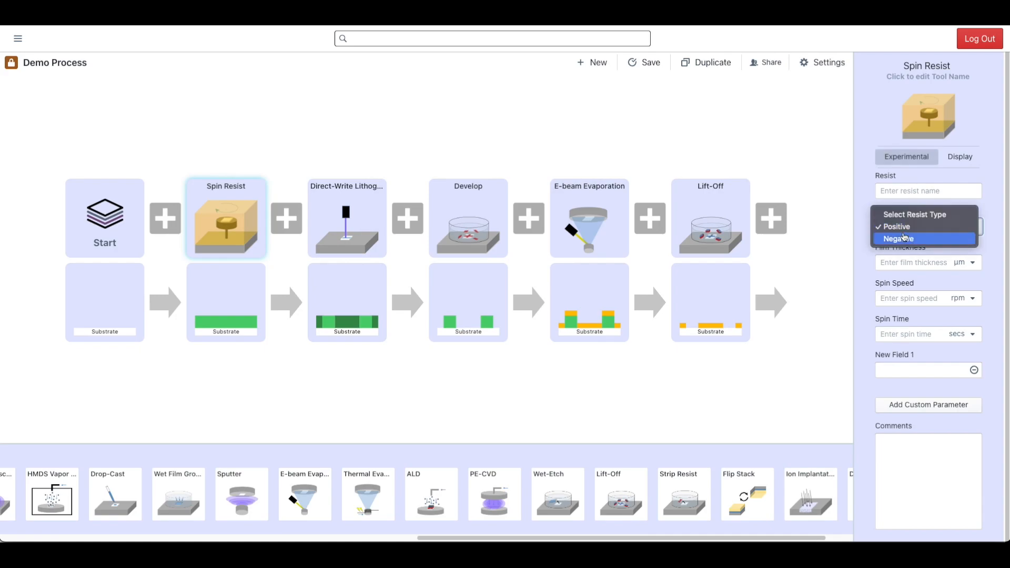
click(903, 240)
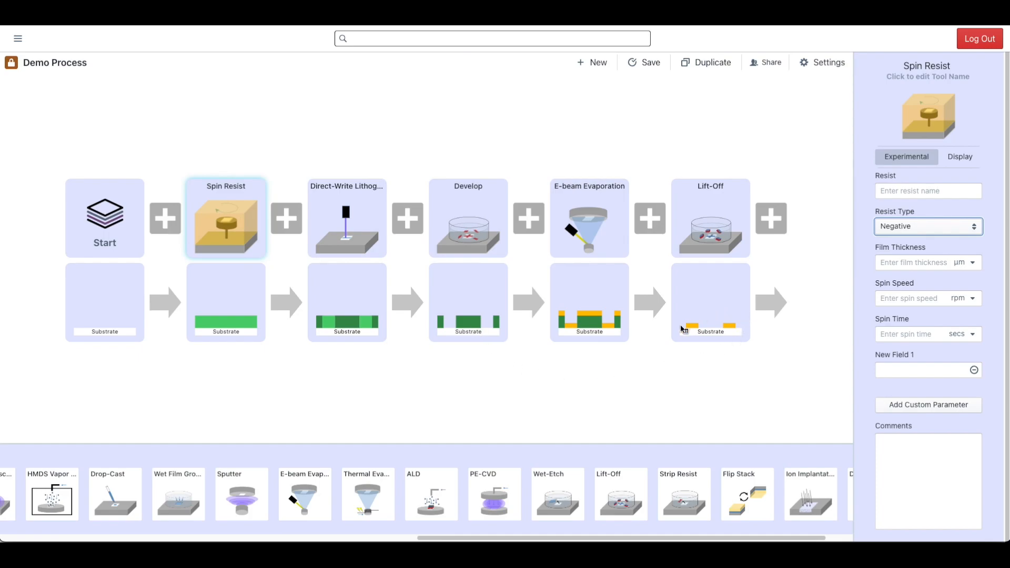
click(621, 390)
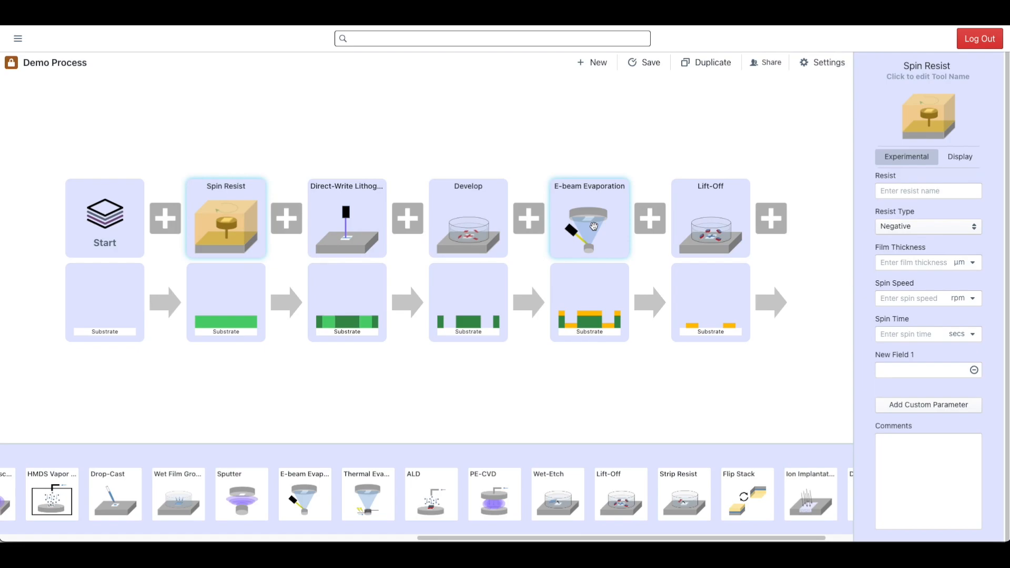
- Move the E-beam Evaporation block directly after Start and delete the Lift-Off block
drag(593, 226, 171, 219)
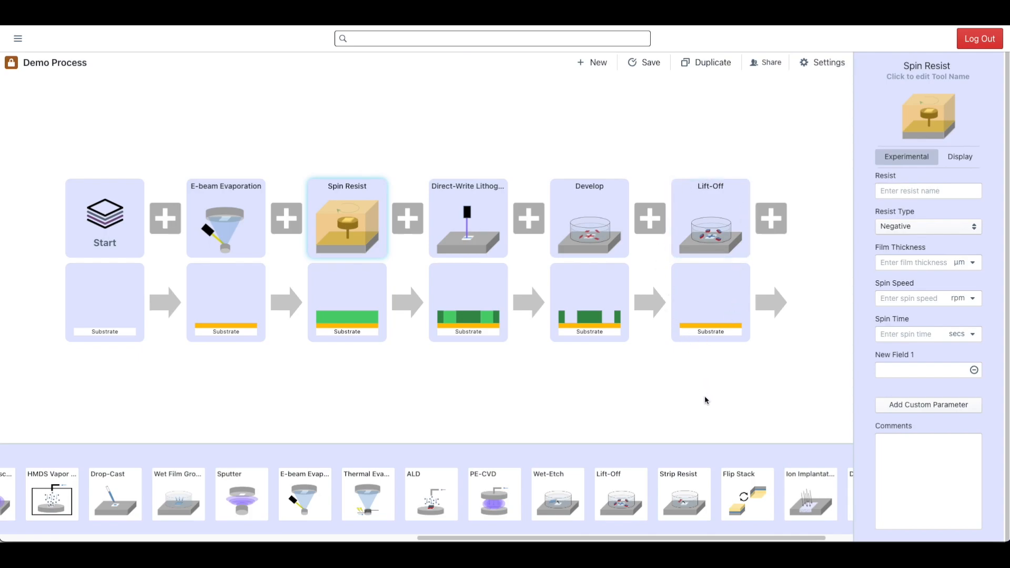
right_click(705, 239)
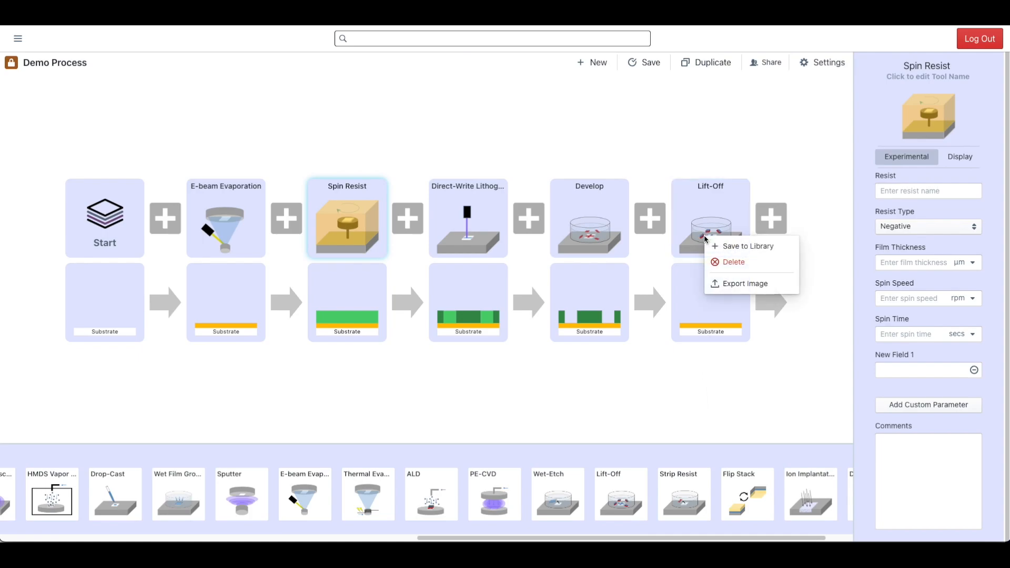
click(742, 261)
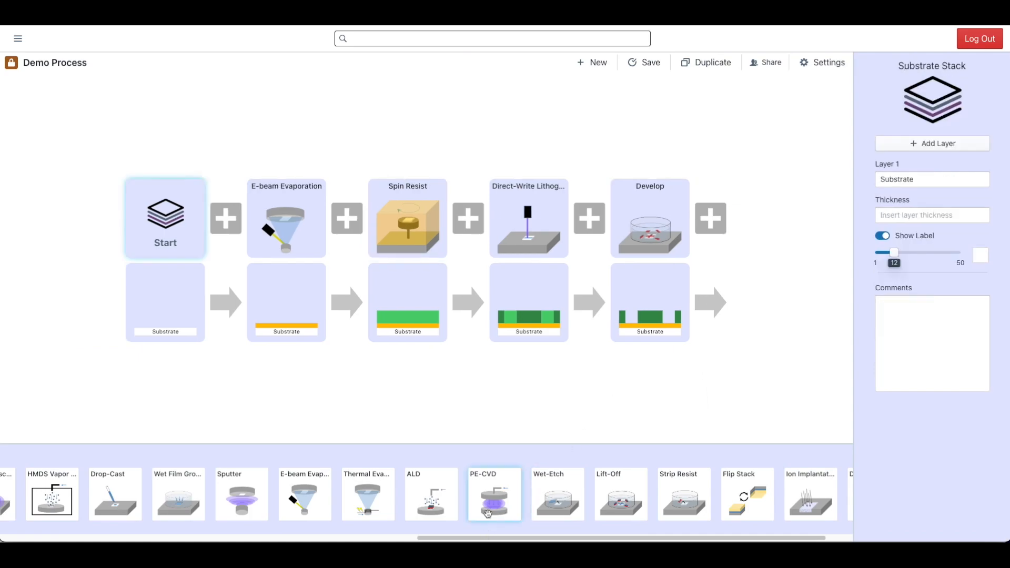
- Append an ICP-RIE block and a Strip Resist block after Develop
scroll(518, 491, left, 8)
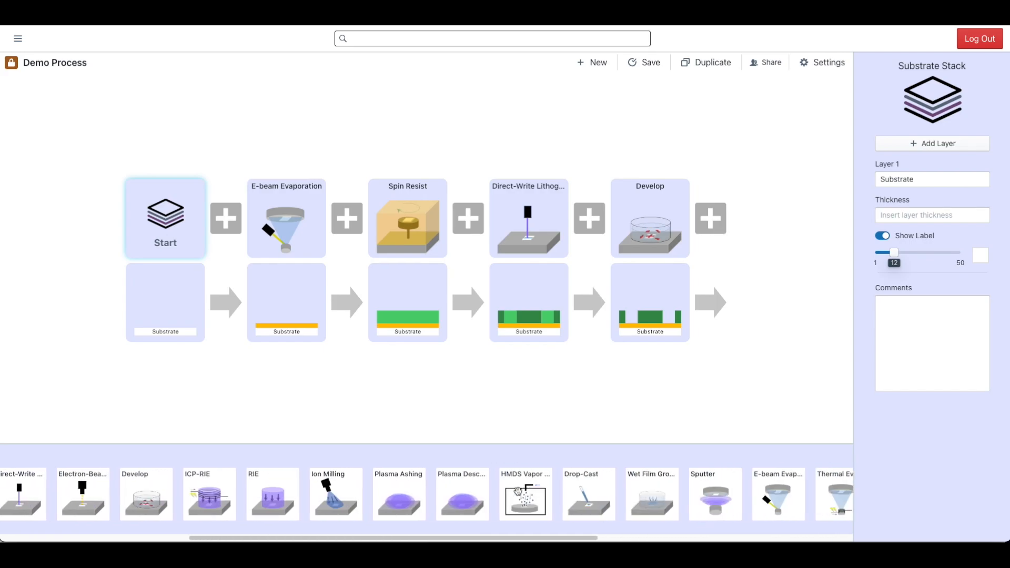
scroll(518, 492, left, 7)
click(593, 493)
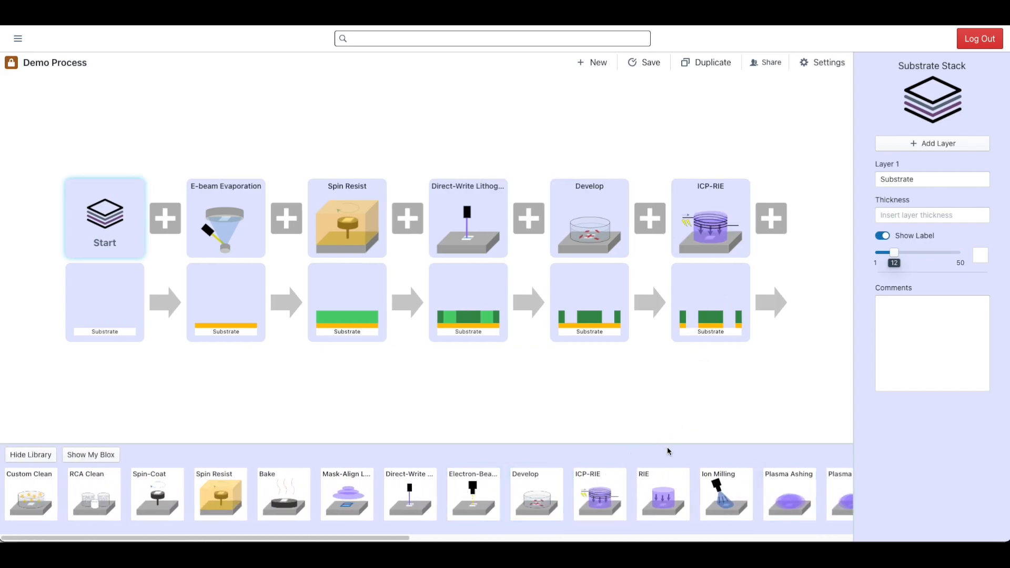
scroll(663, 490, right, 15)
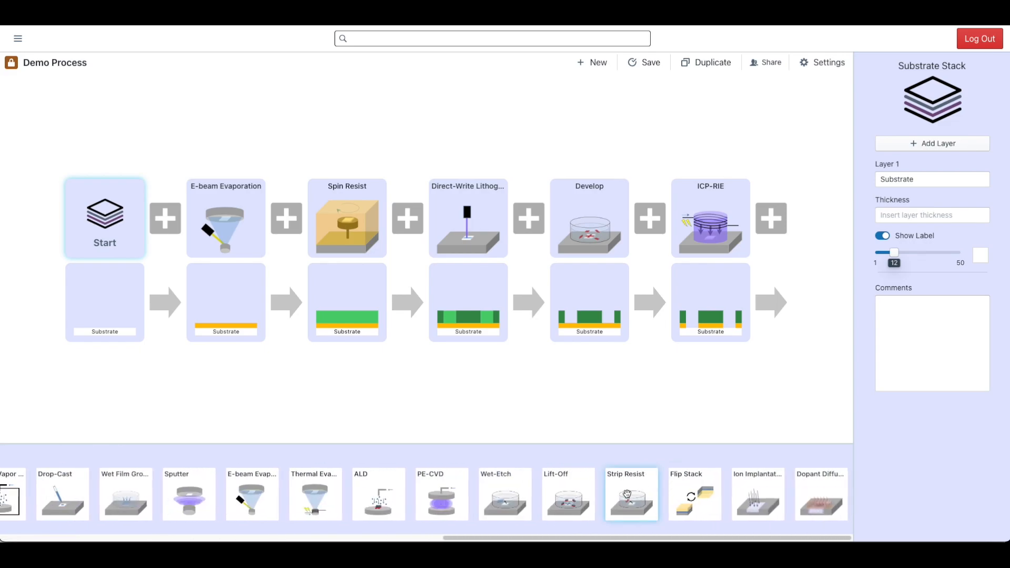
click(626, 494)
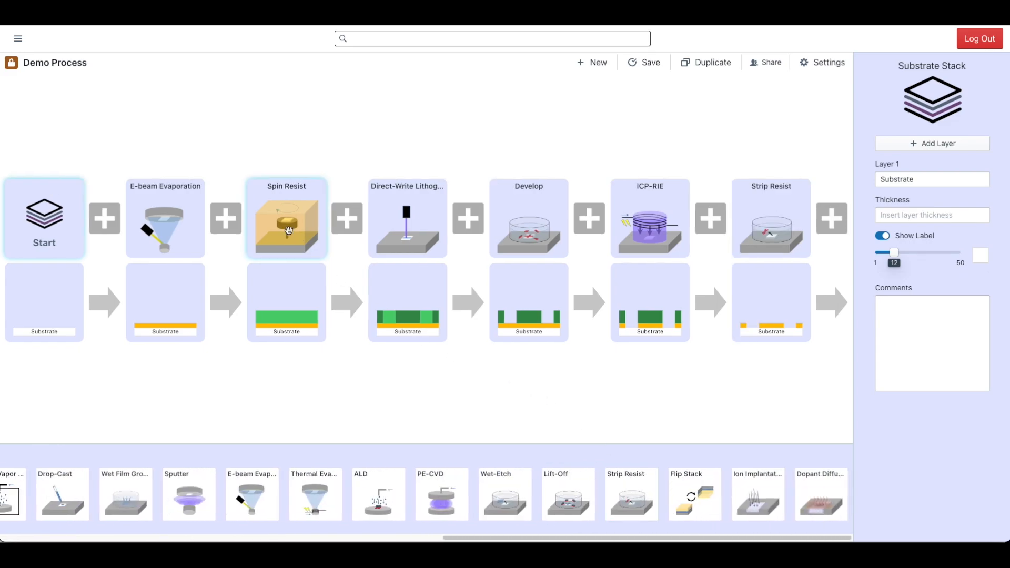
- Set the Spin Resist block's resist type to Positive
click(284, 222)
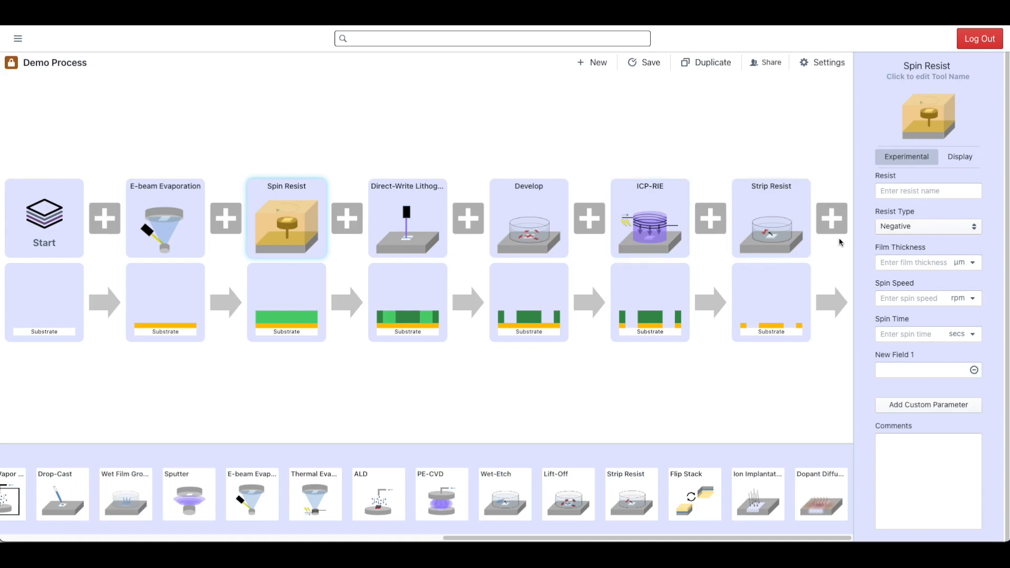
click(934, 232)
click(901, 213)
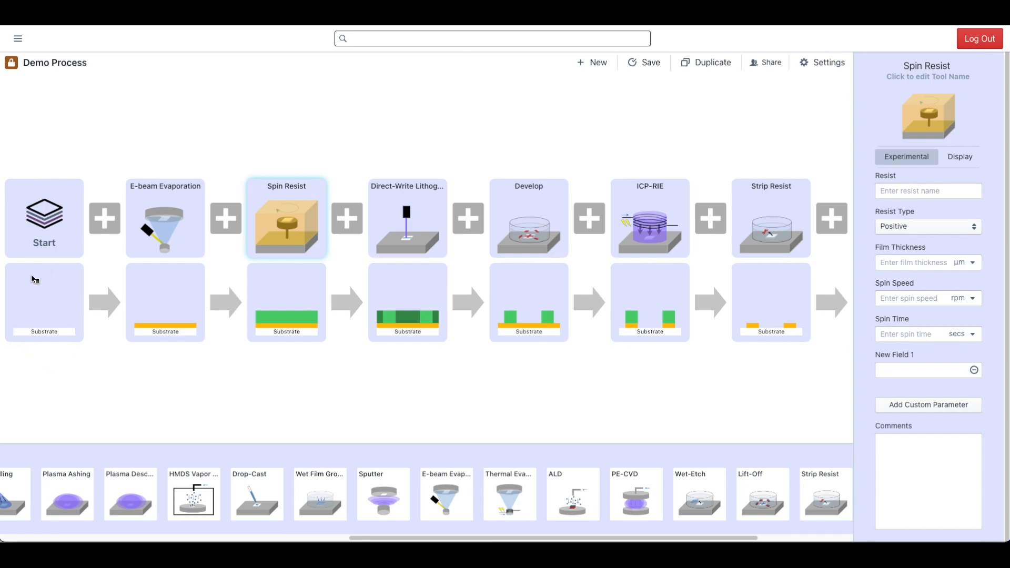
- Add two layers to the Start block's substrate stack and set Layer 3's display thickness to 20
click(68, 236)
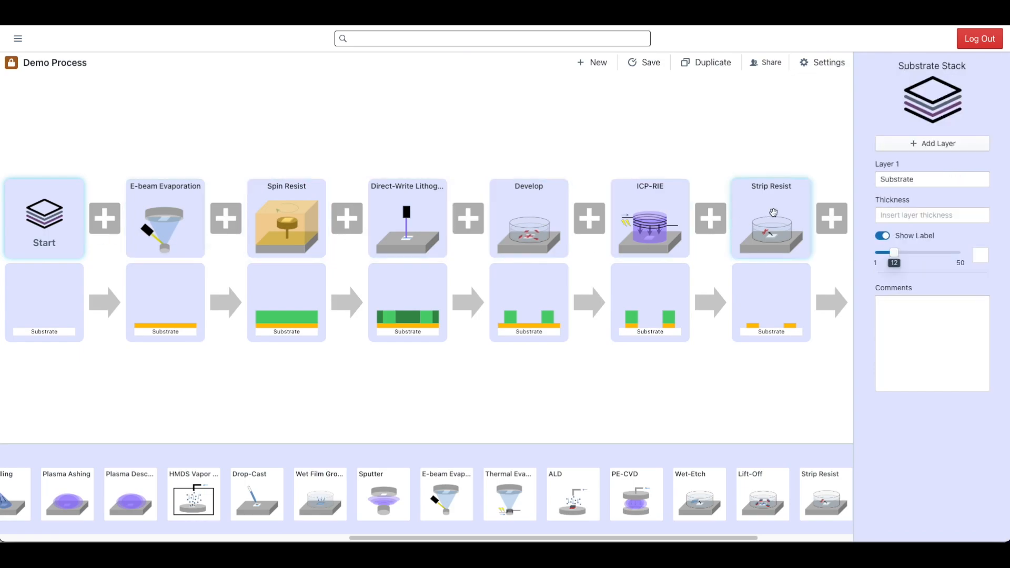
click(932, 149)
click(932, 148)
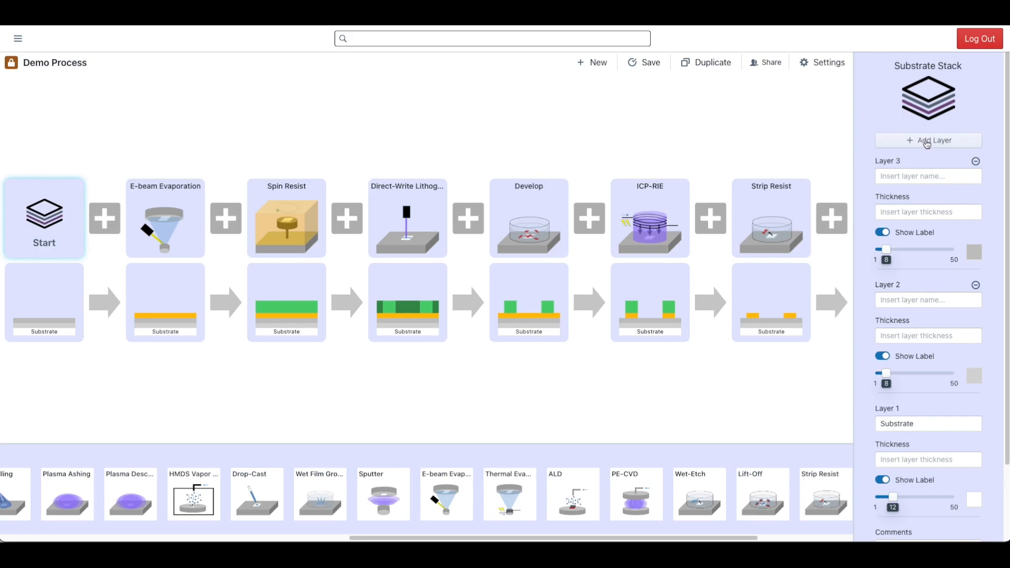
drag(887, 249, 906, 252)
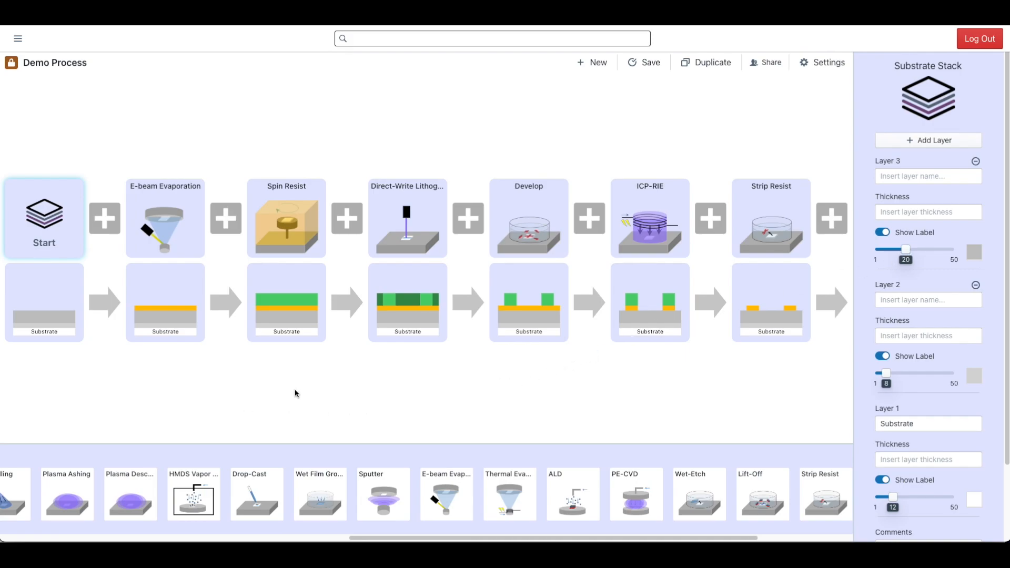
- Delete the E-beam Evaporation block and set the ICP-RIE block's partial etch to 50%
right_click(152, 214)
click(170, 238)
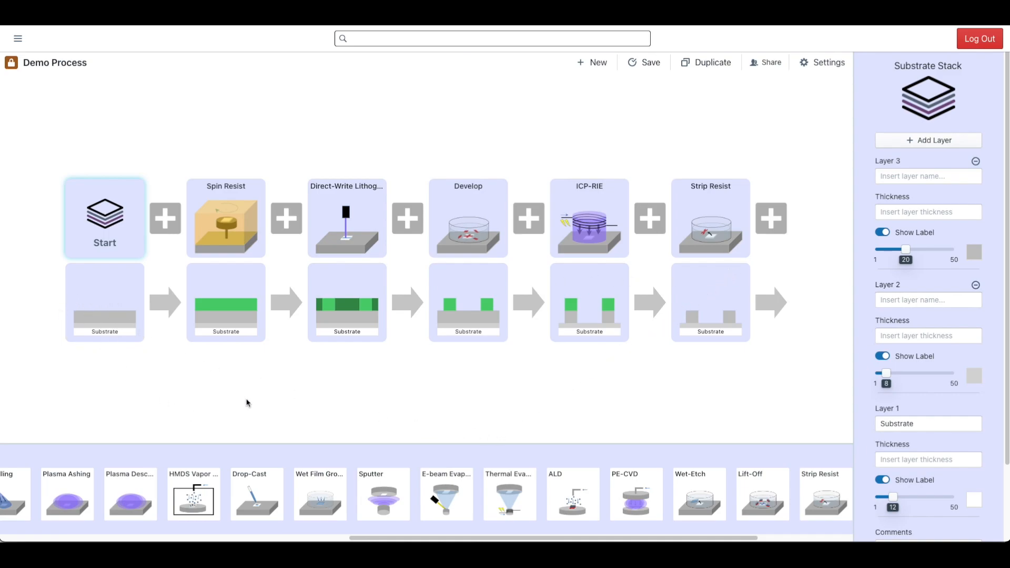
click(576, 226)
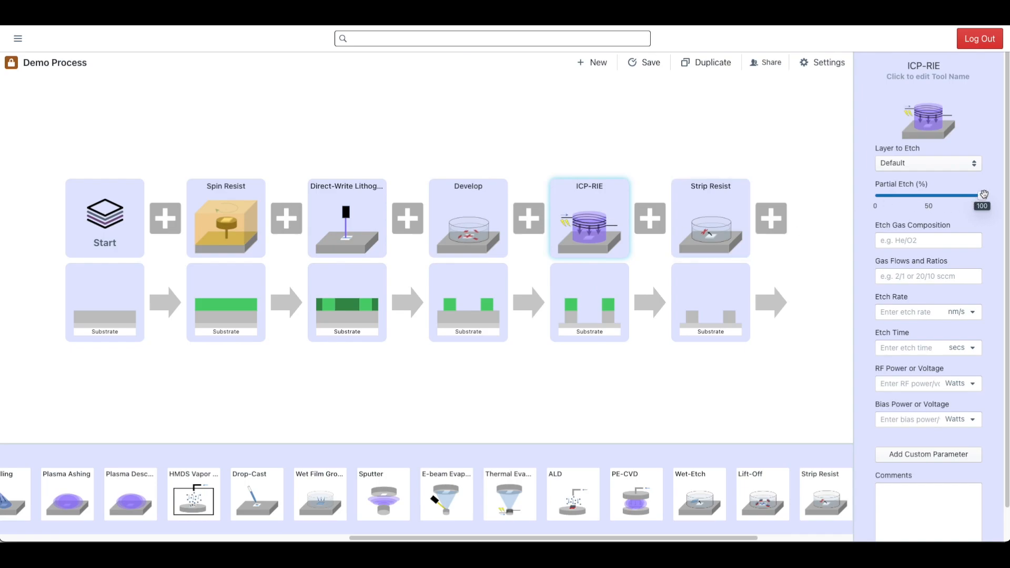
drag(981, 195, 928, 196)
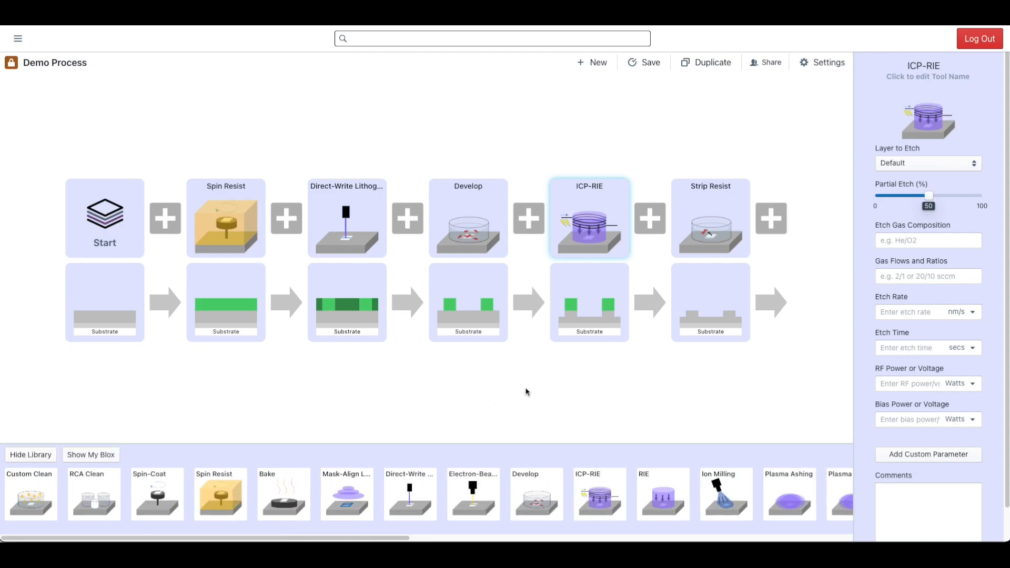
- Save Demo Process and reopen it from the list of personal processes
click(648, 62)
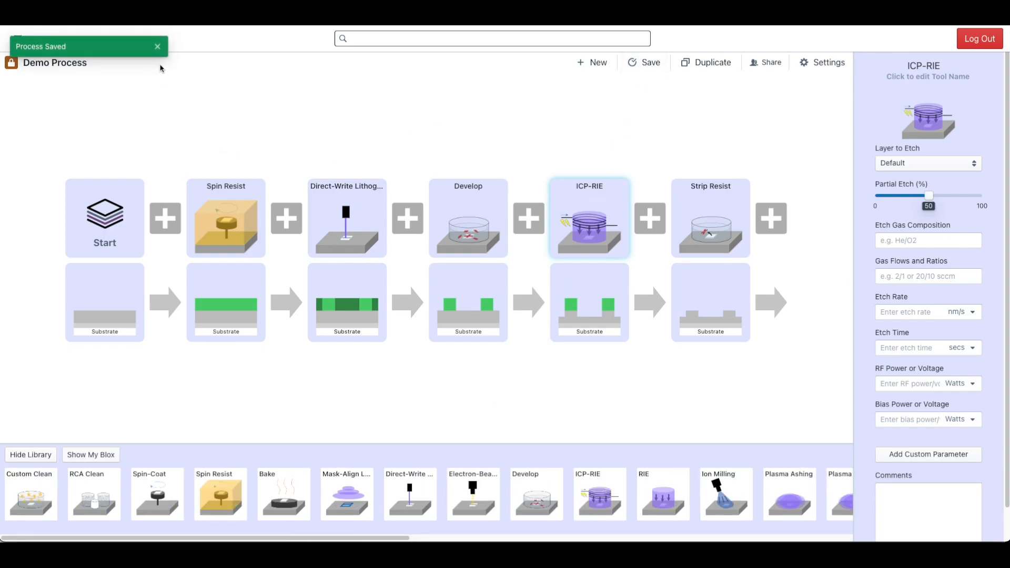
click(158, 46)
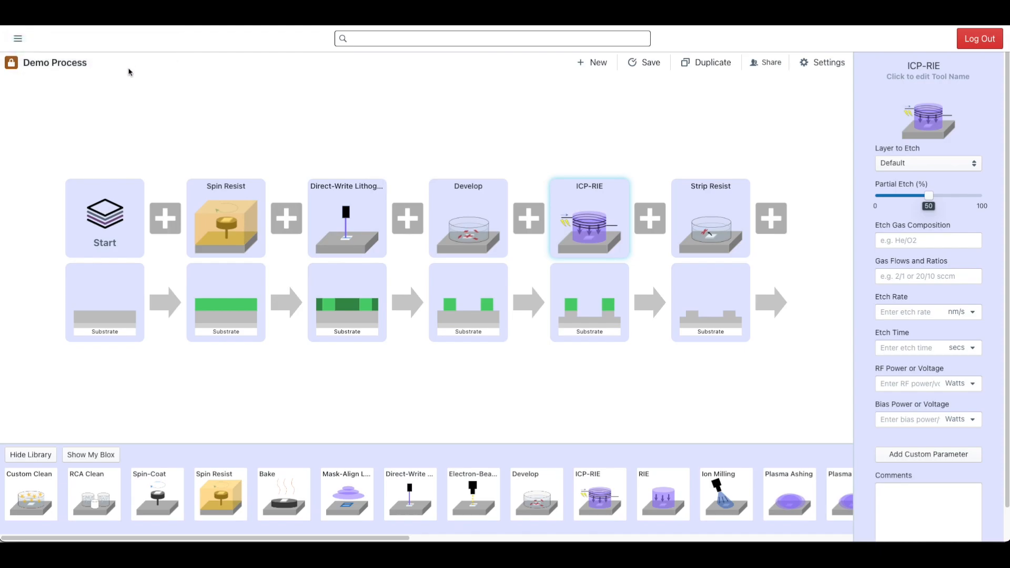
click(17, 38)
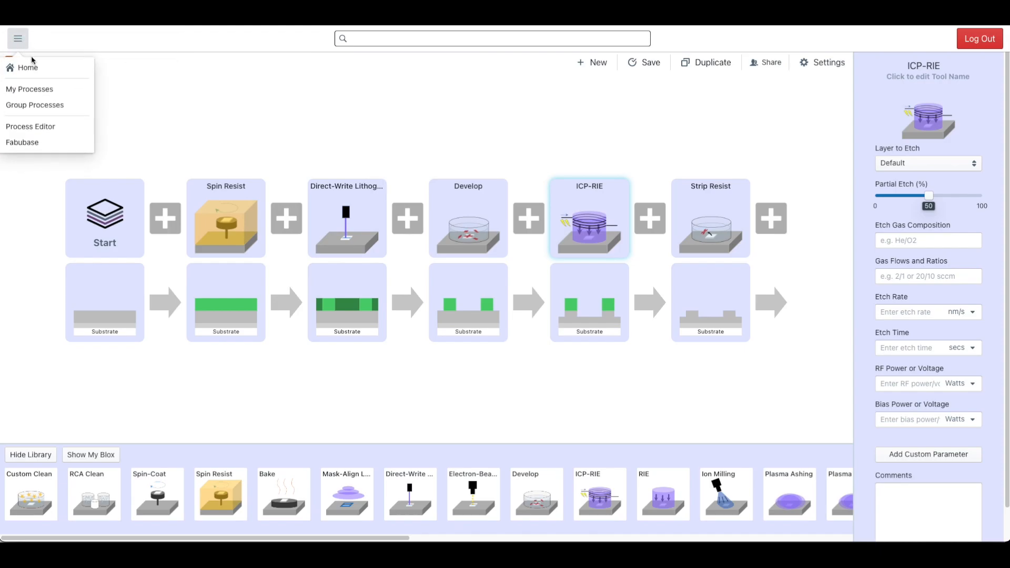
click(38, 88)
scroll(219, 237, down, 8)
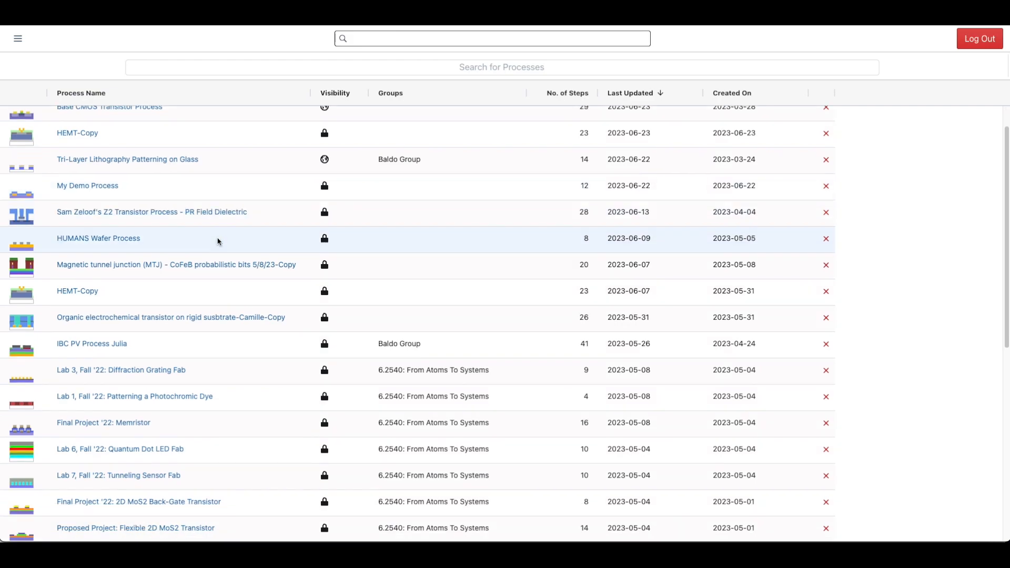
scroll(219, 242, up, 8)
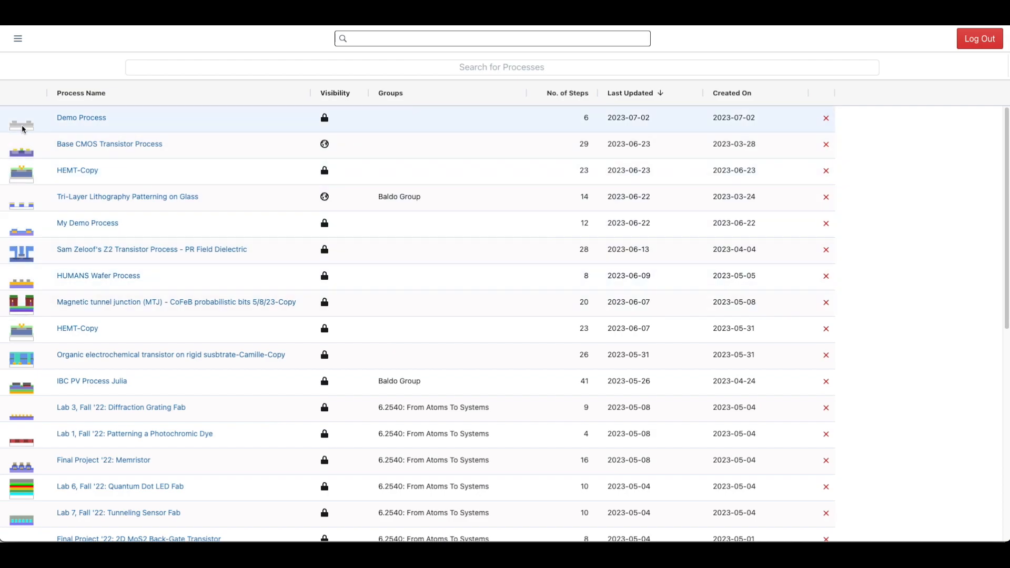
click(97, 119)
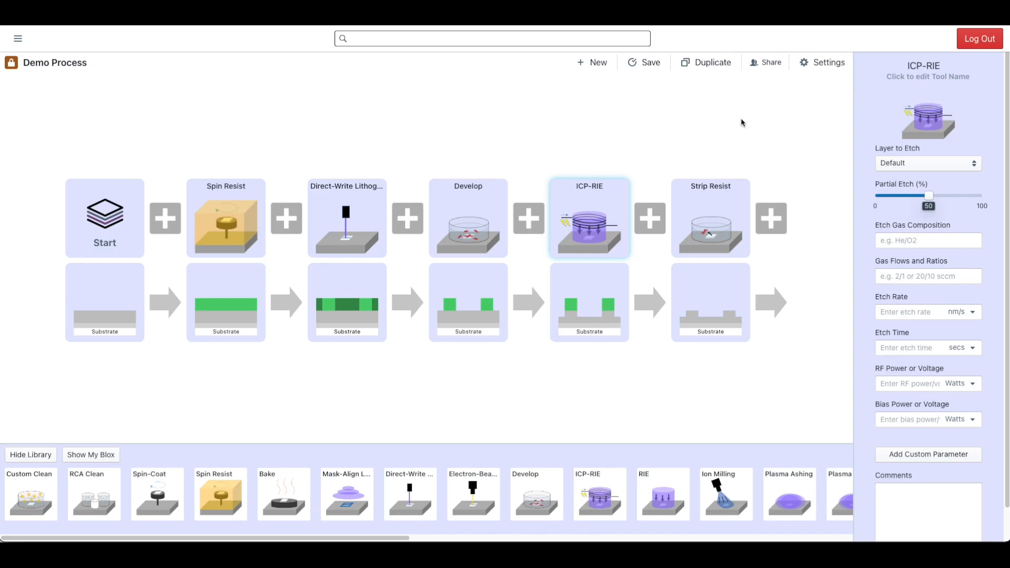
- Share Demo Process with the MIT.nano group only
click(768, 63)
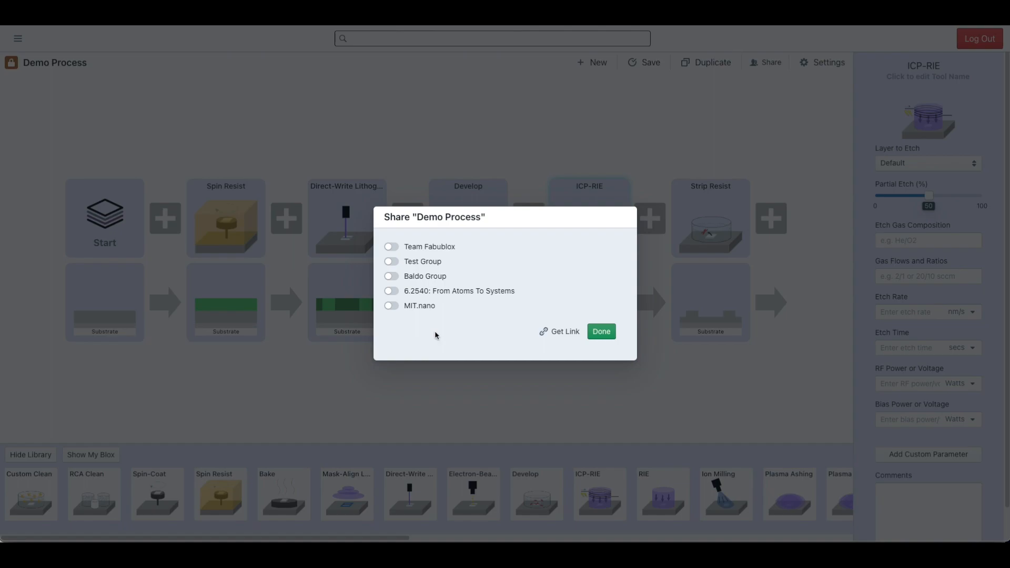
click(391, 308)
click(392, 307)
click(391, 277)
click(392, 276)
click(391, 305)
click(605, 336)
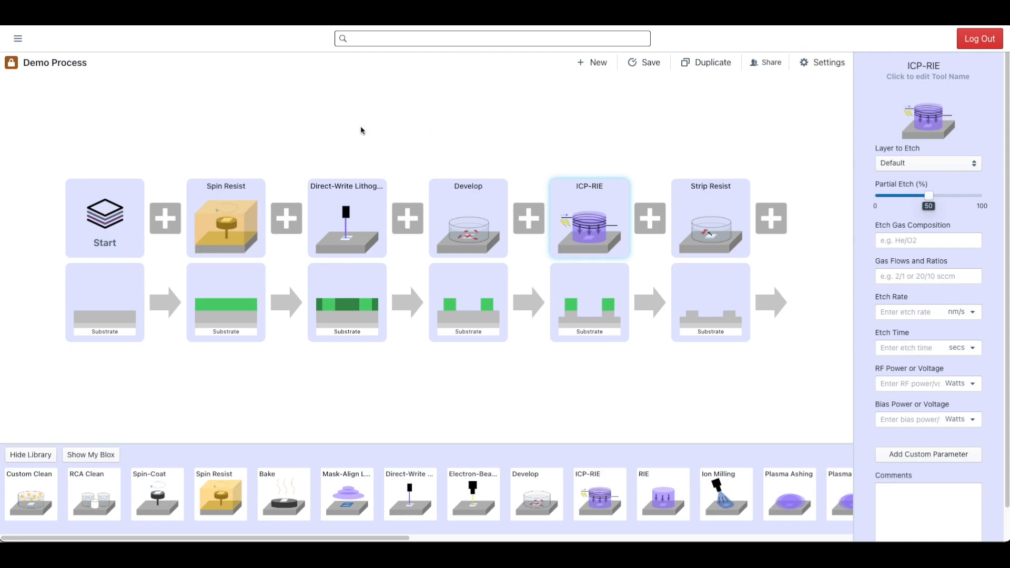
- Look through the processes shared with the groups and reopen Demo Process from that list
click(18, 38)
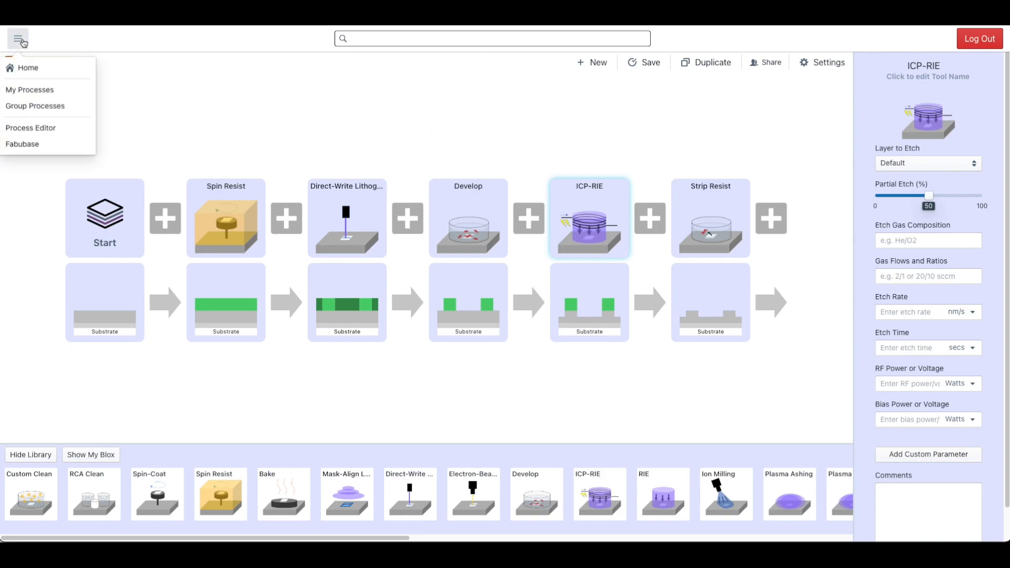
click(33, 104)
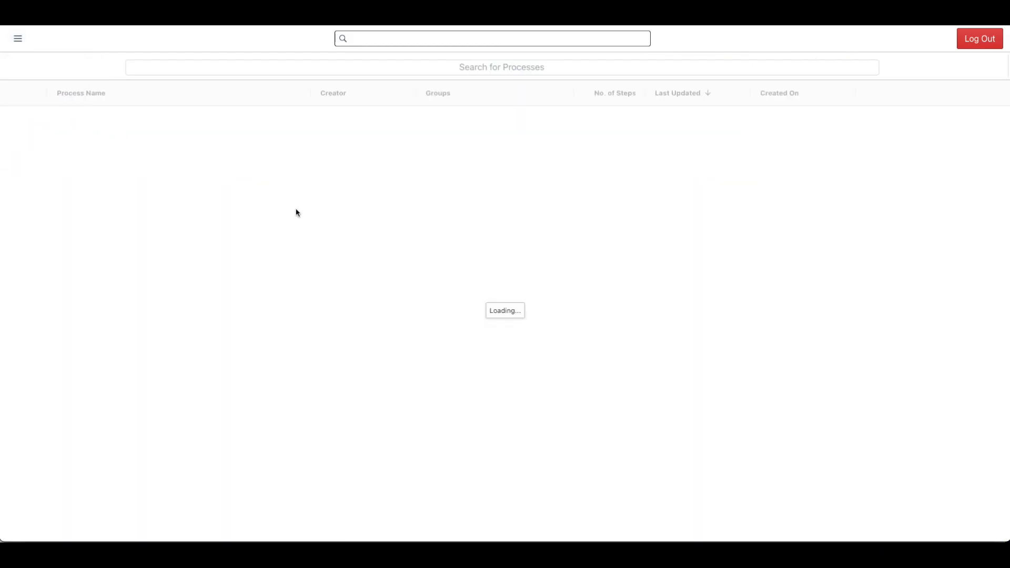
scroll(497, 155, down, 2)
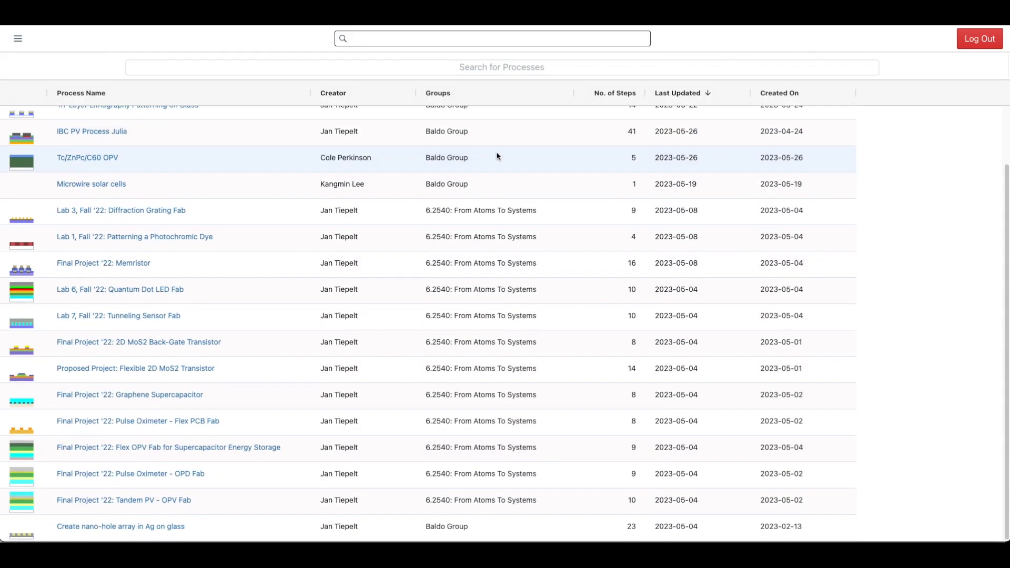
scroll(499, 163, up, 3)
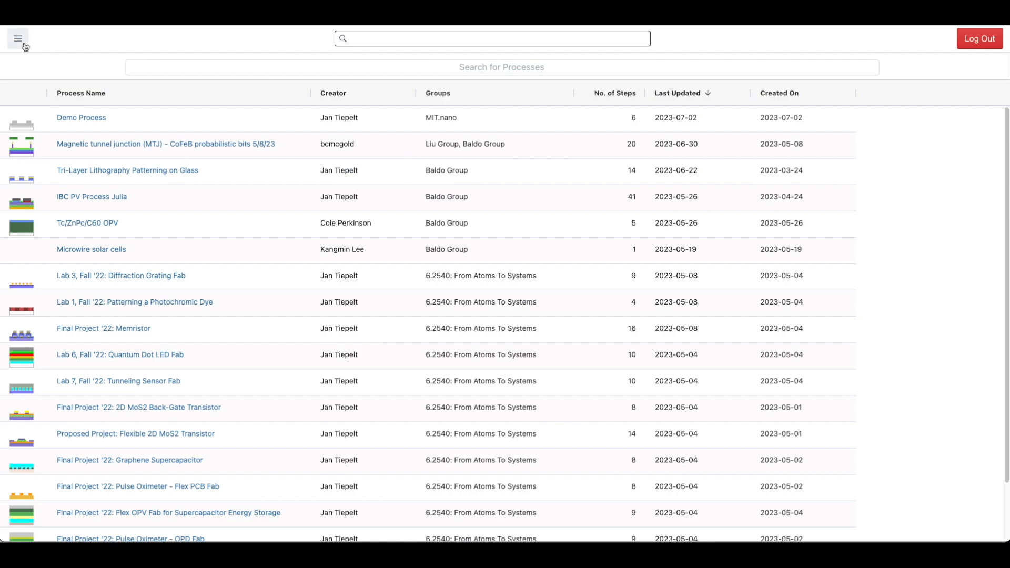
click(96, 119)
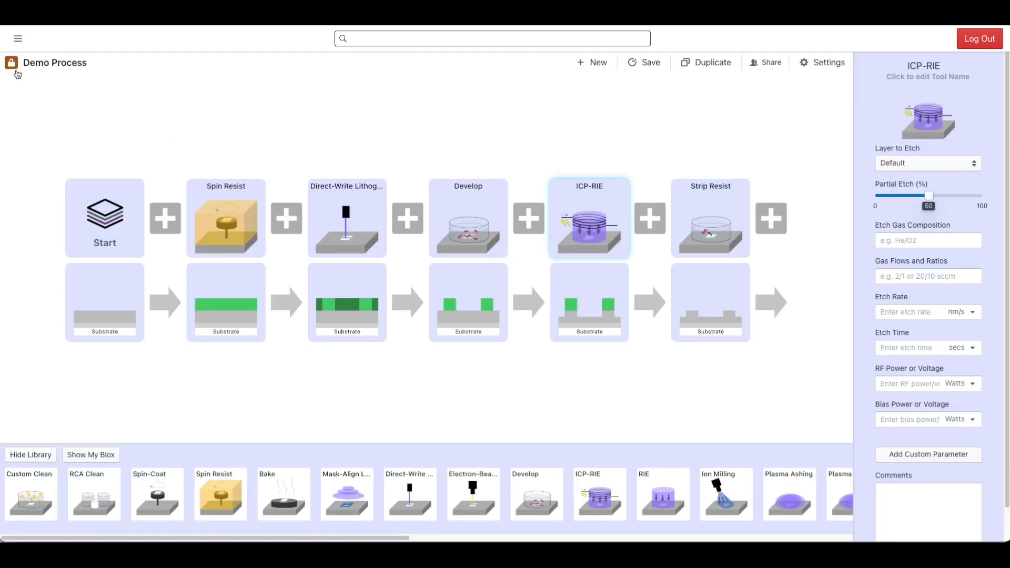
- Switch Demo Process from private to public visibility and open the Fabubase list of public processes
click(12, 64)
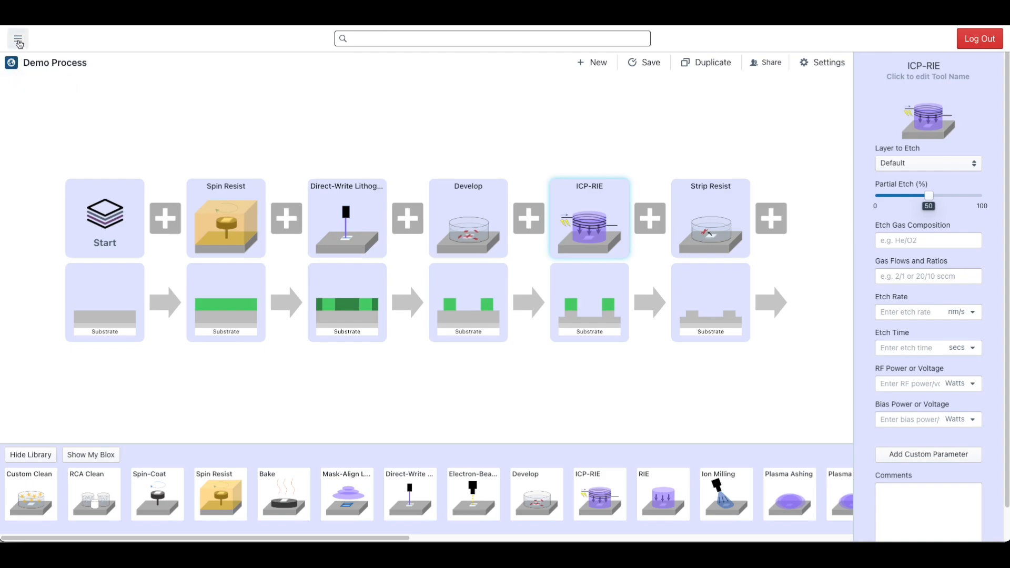
click(19, 42)
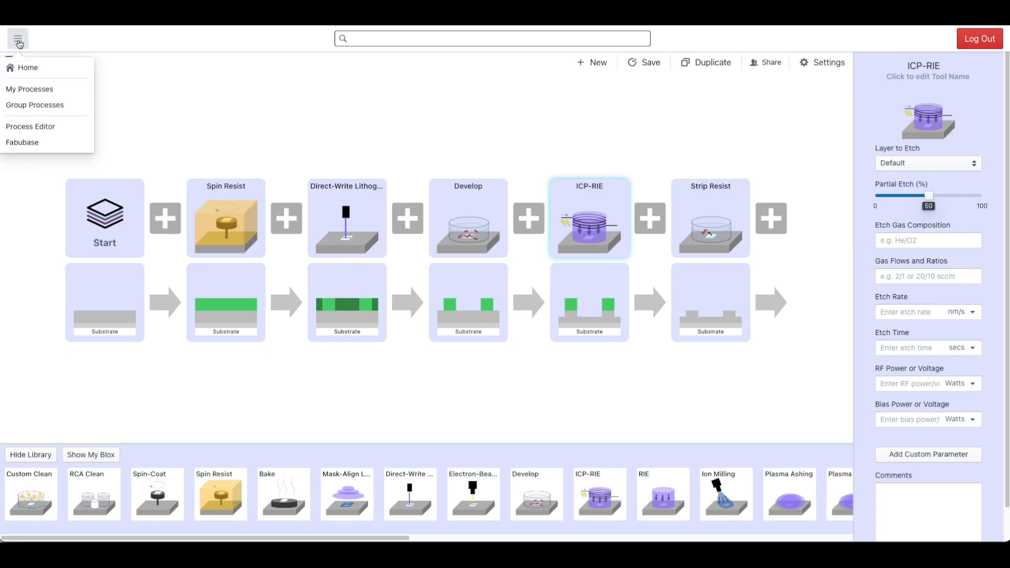
click(37, 148)
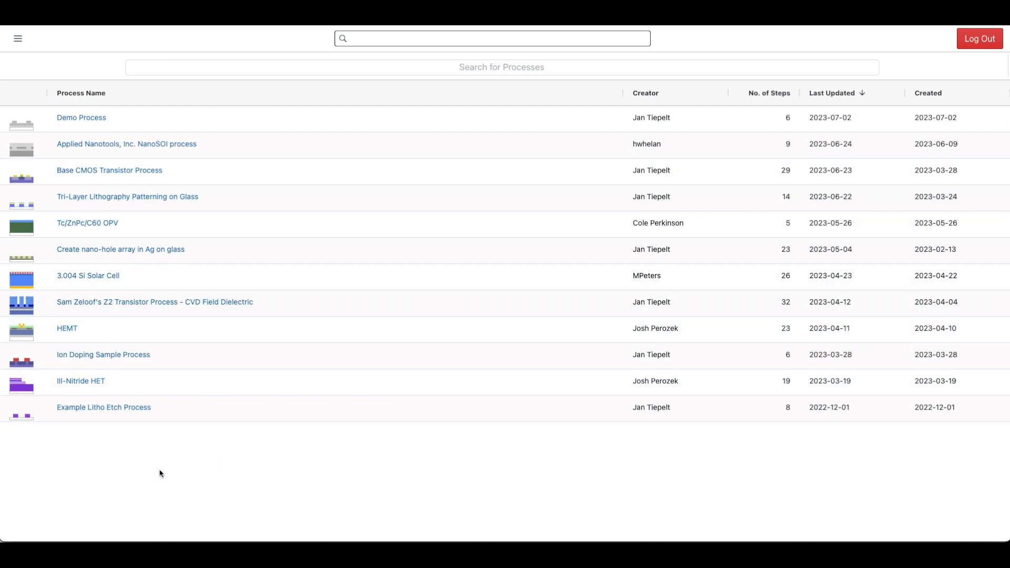
- Open the public HEMT process and examine the parameters of its lithography, Develop, Ion Implantation and Strip Resist blocks
click(68, 329)
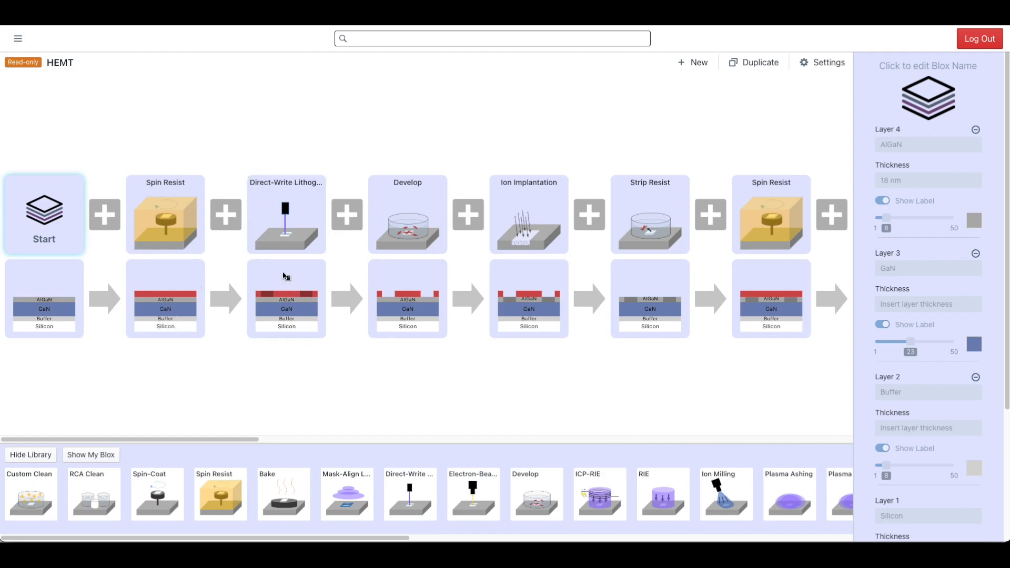
click(263, 220)
click(430, 226)
click(534, 220)
click(640, 226)
click(527, 220)
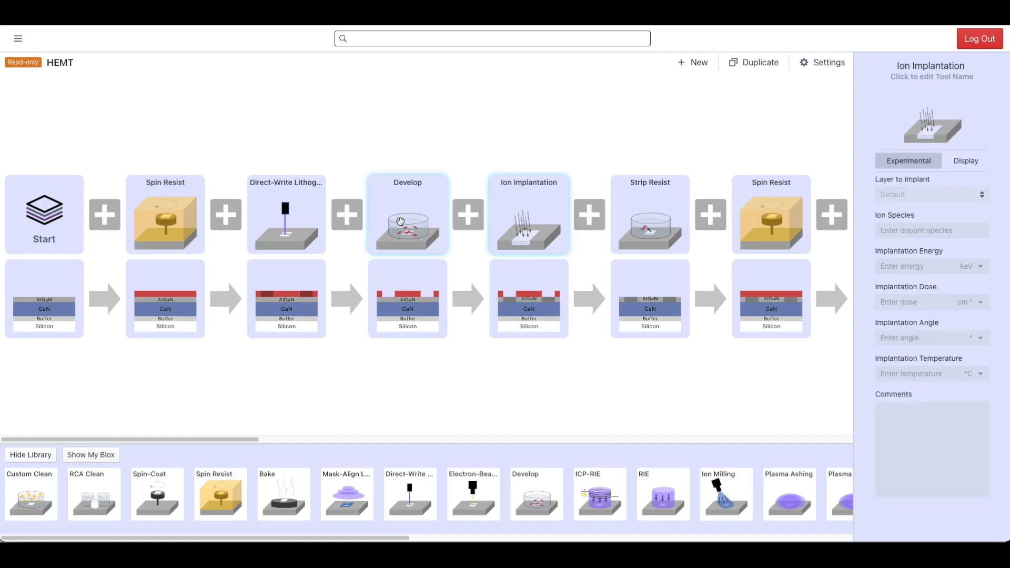
click(401, 220)
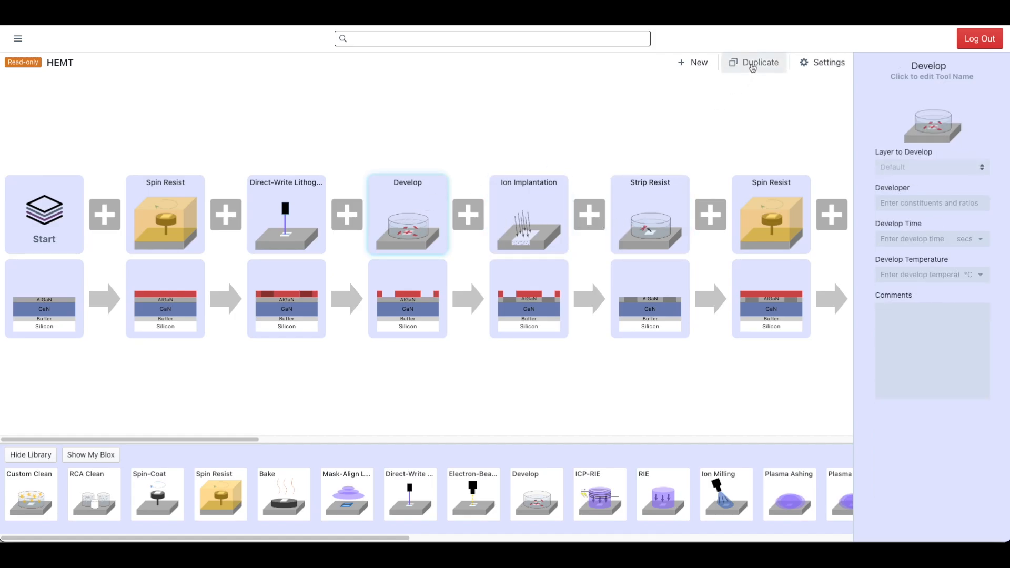
- Duplicate the HEMT process as HEMT-Copy and delete the first Develop block from the copy
click(752, 63)
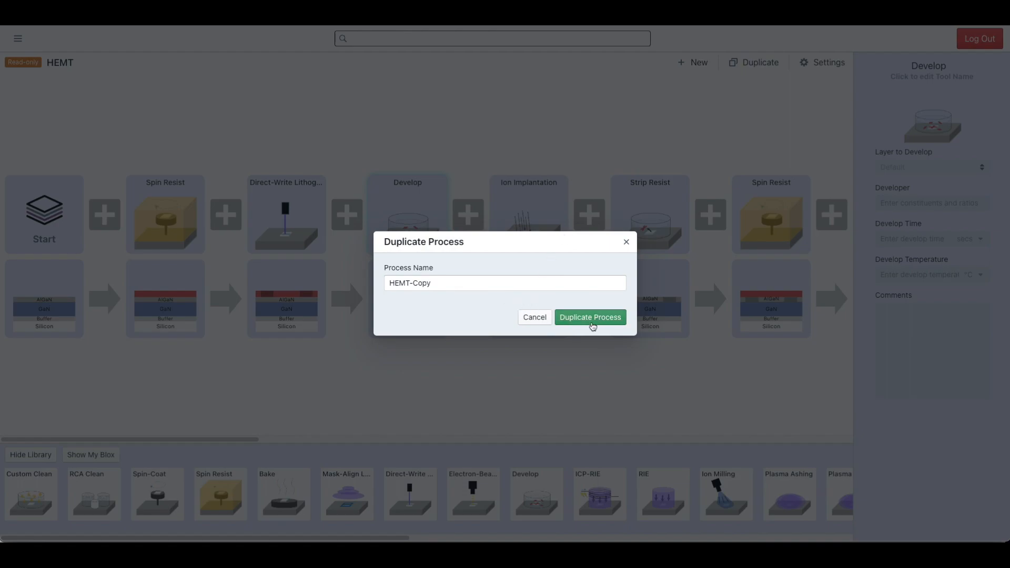
click(596, 323)
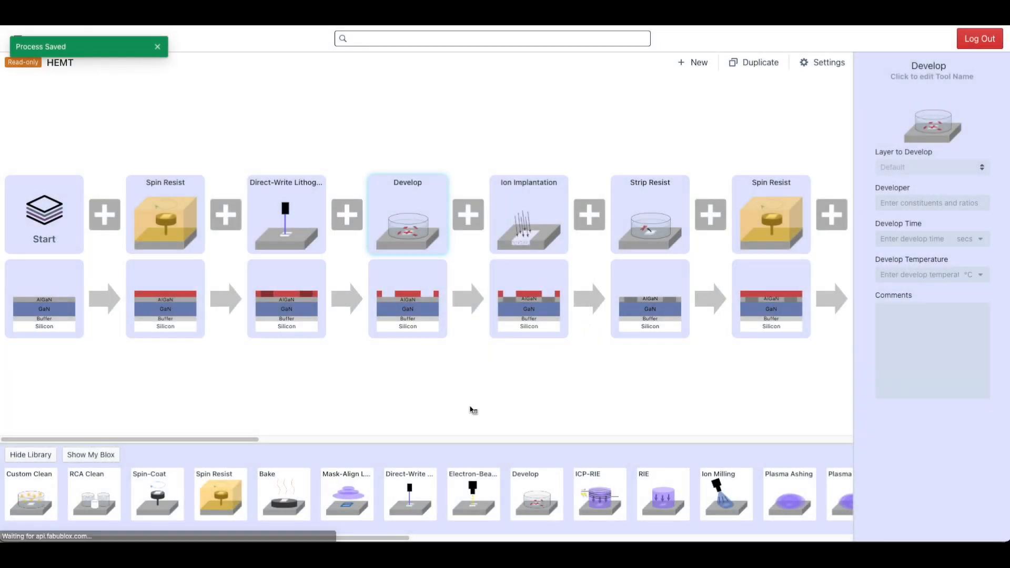
right_click(409, 228)
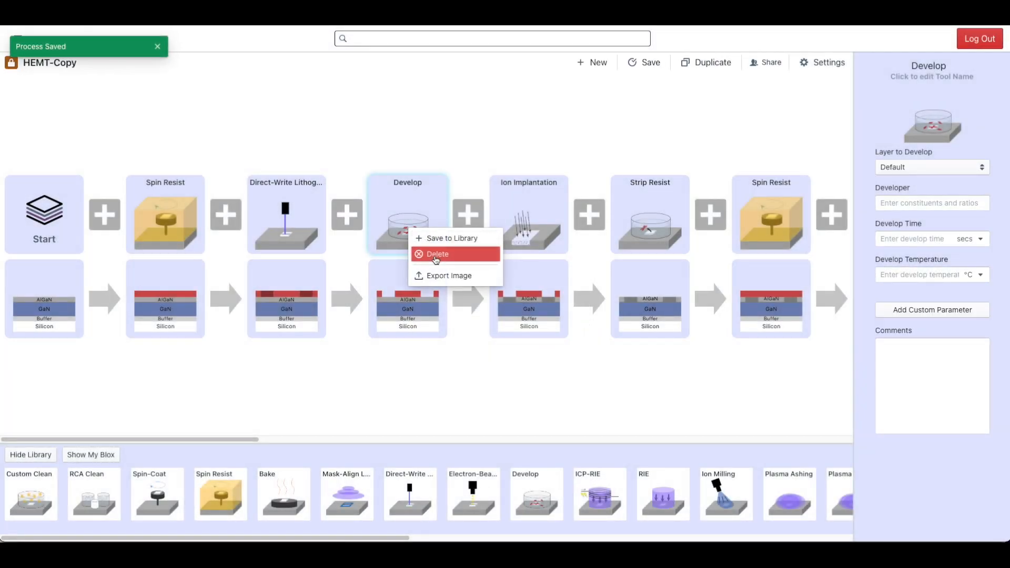
click(427, 254)
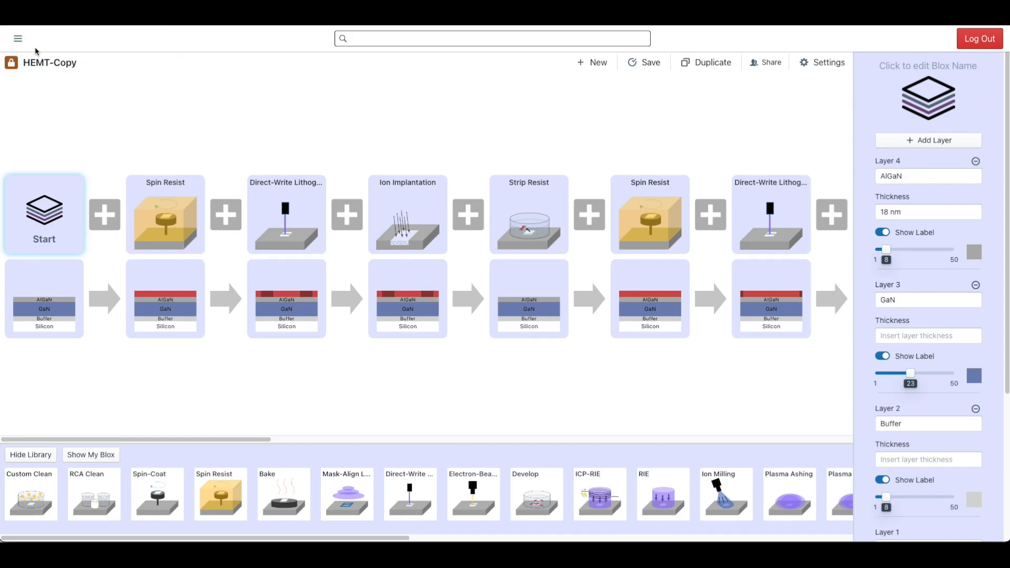
- Reopen Demo Process from the list of personal processes
click(18, 39)
click(27, 91)
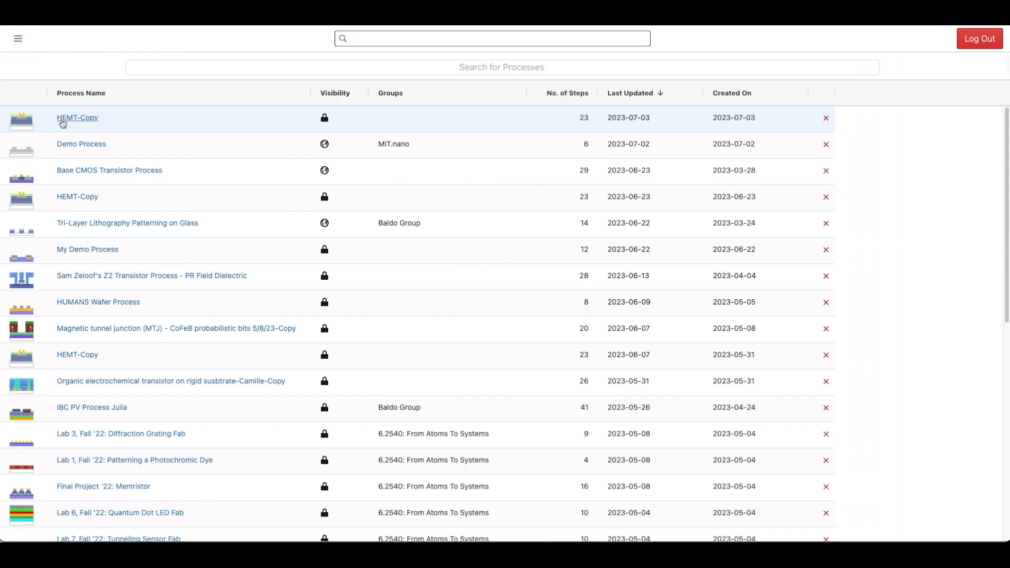
click(84, 145)
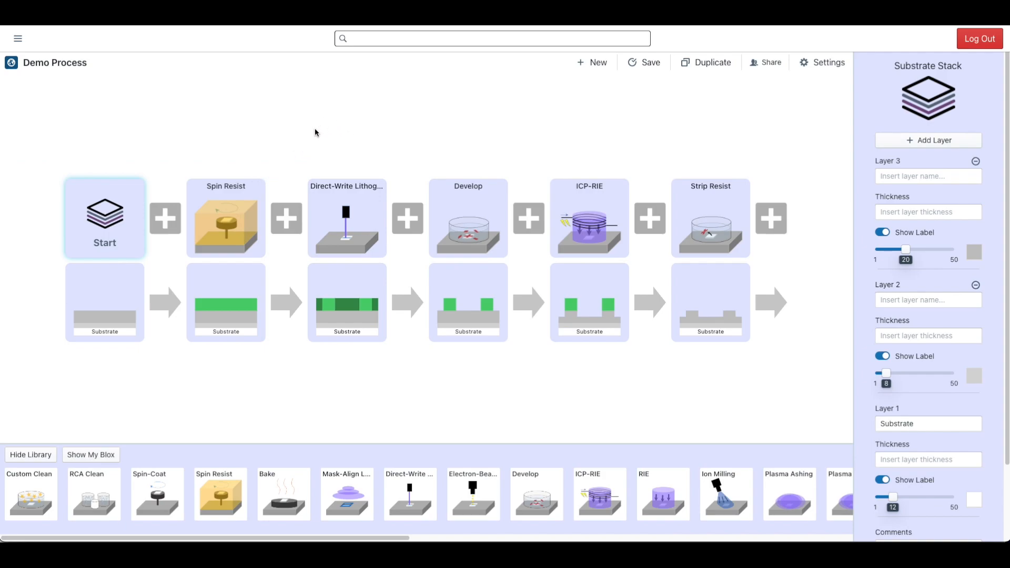
click(282, 126)
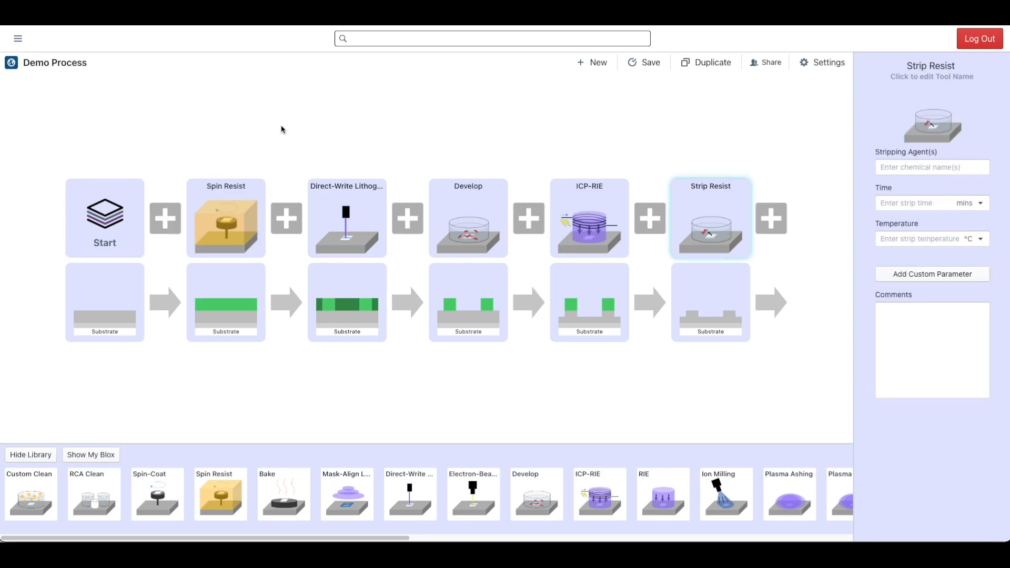
- Copy the cross-section image of the Strip Resist step to the clipboard as a PNG at Normal resolution
right_click(720, 280)
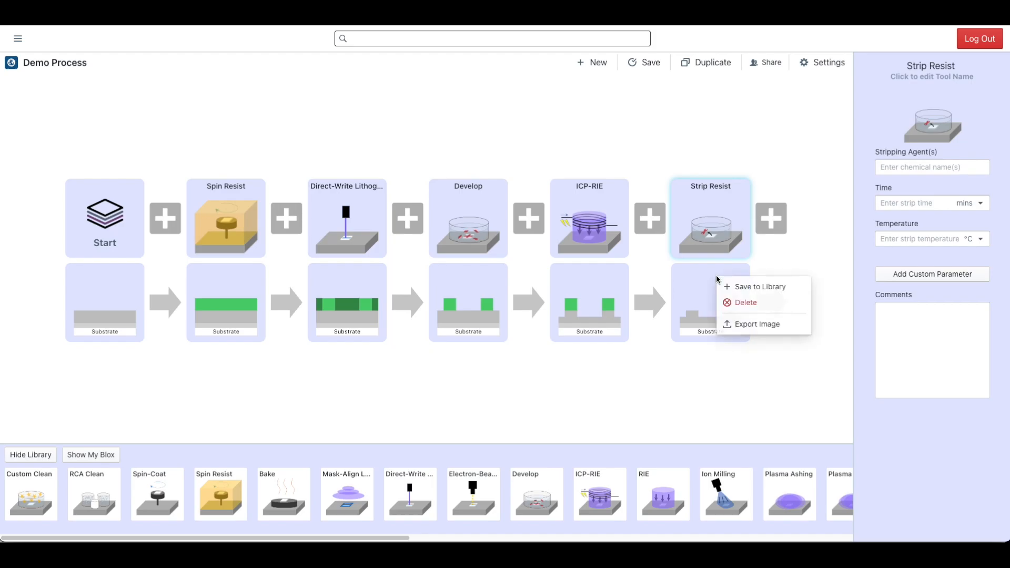
click(731, 323)
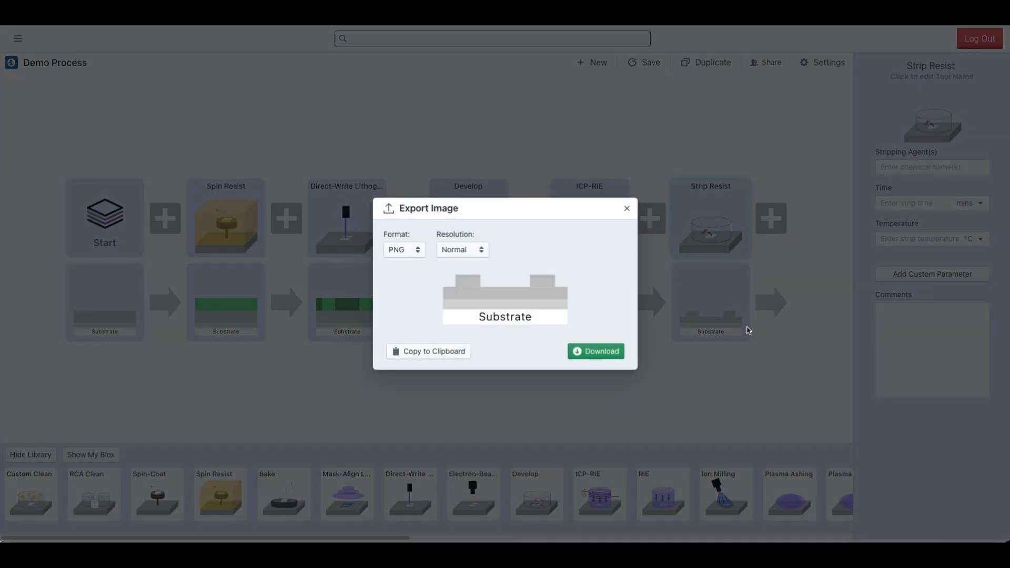
click(417, 252)
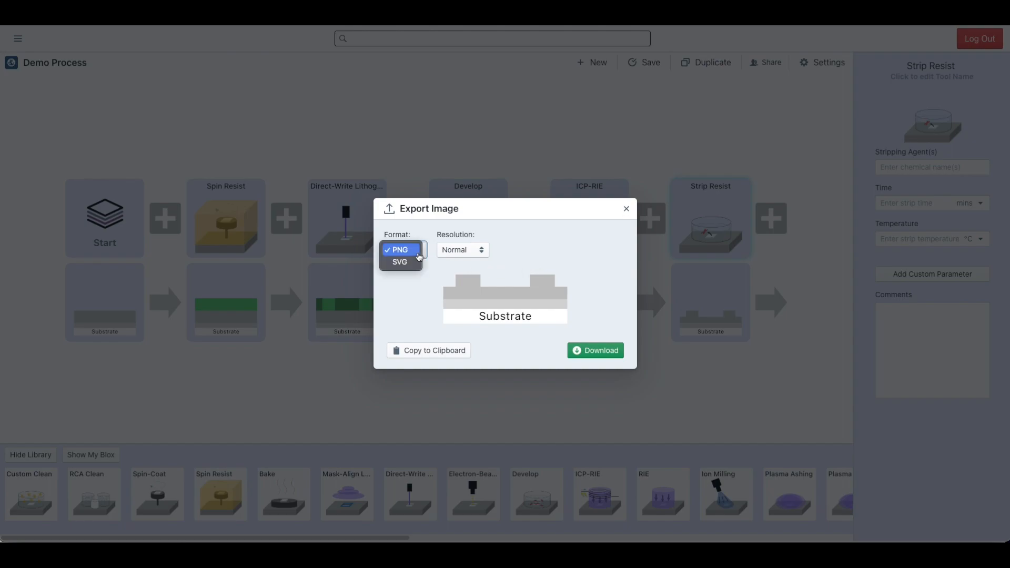
click(525, 250)
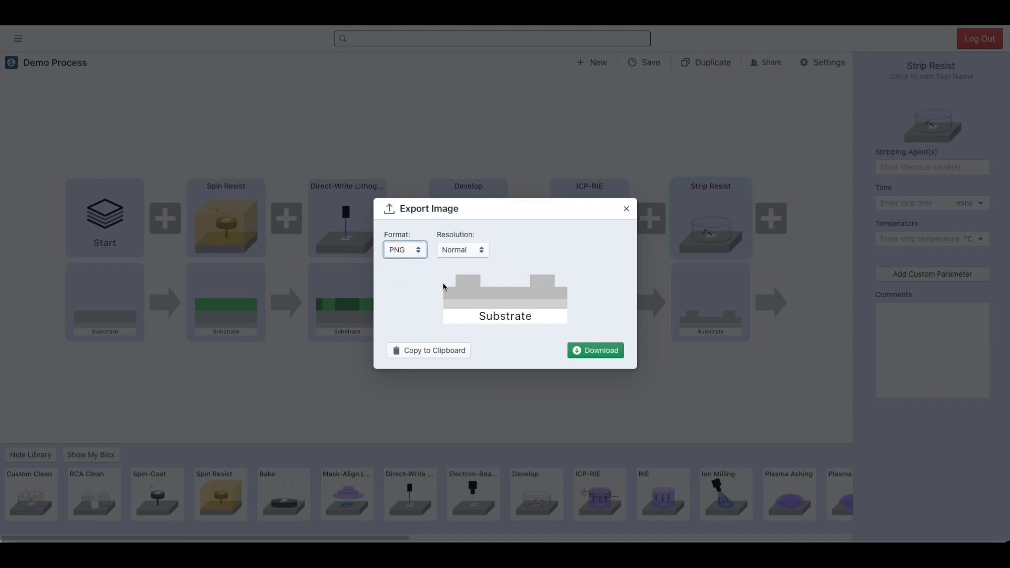
click(430, 350)
click(669, 343)
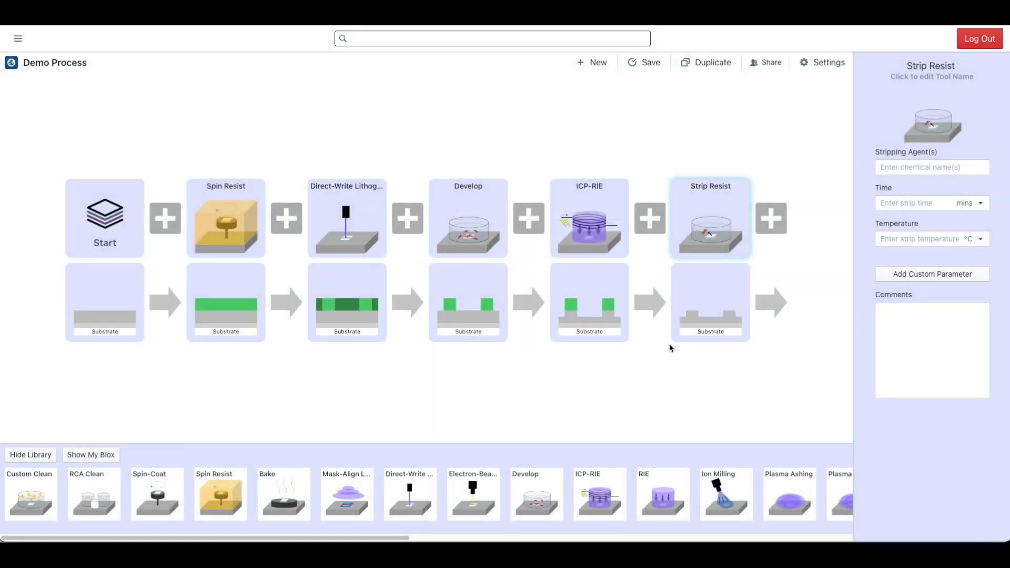
- Rename the Spin Resist block Spin AZ and set tool U12, resist AZ, film thickness 1.5 µm, spin speed 3000 rpm and spin time 60 secs
click(243, 203)
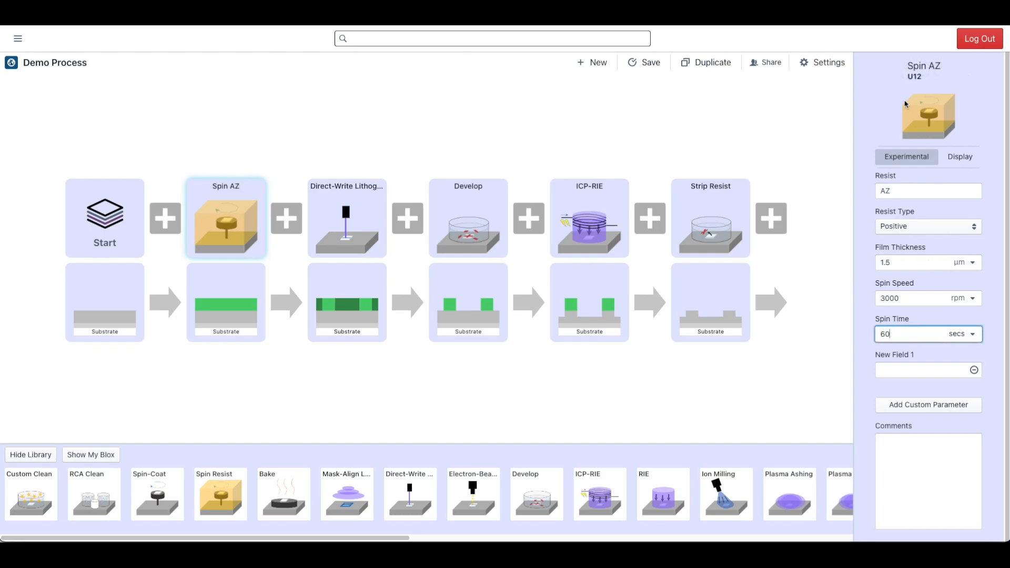
click(929, 77)
click(824, 174)
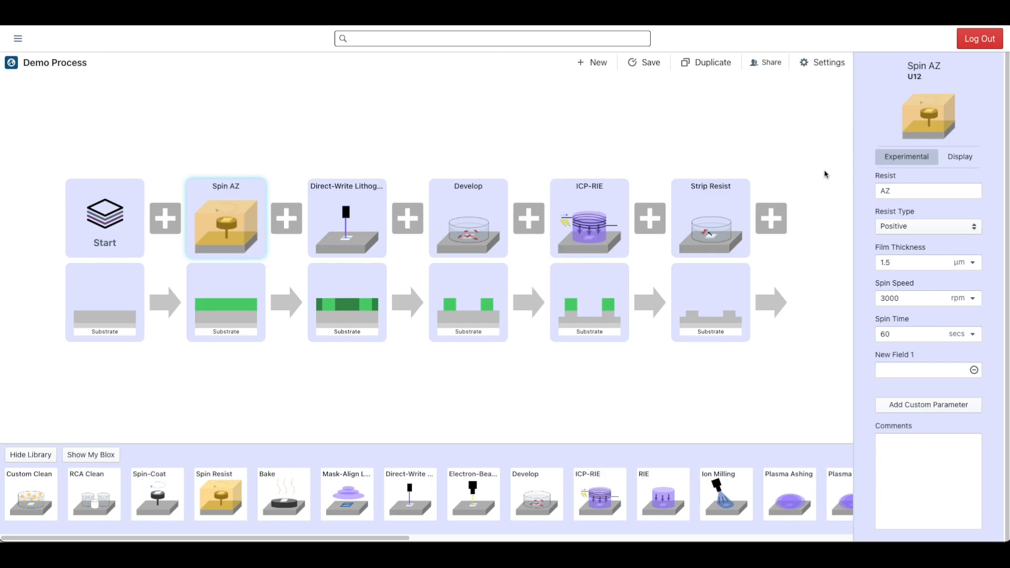
- Save the customized Spin AZ block to the Blox library under the name Spin AZ
right_click(233, 223)
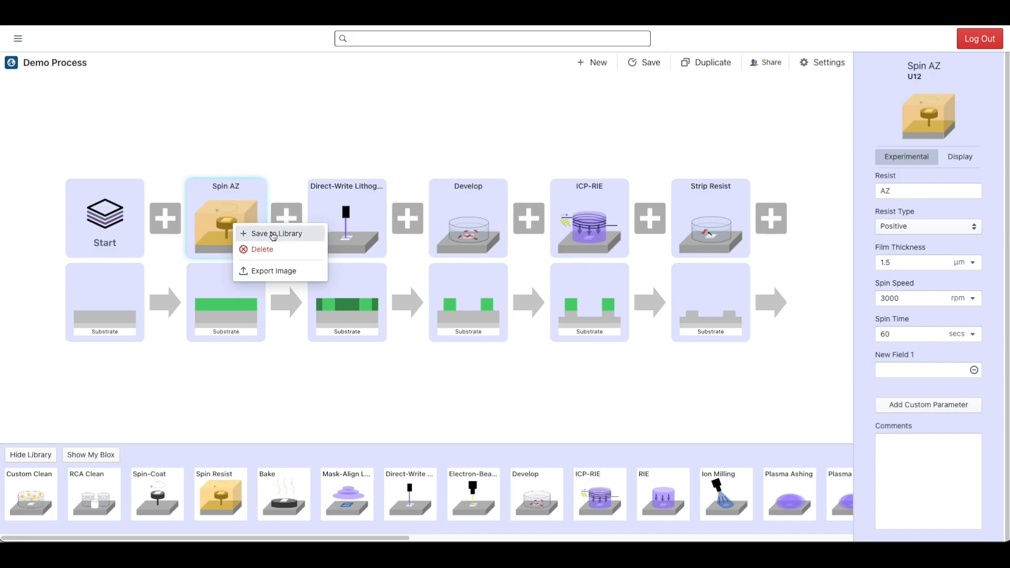
click(273, 236)
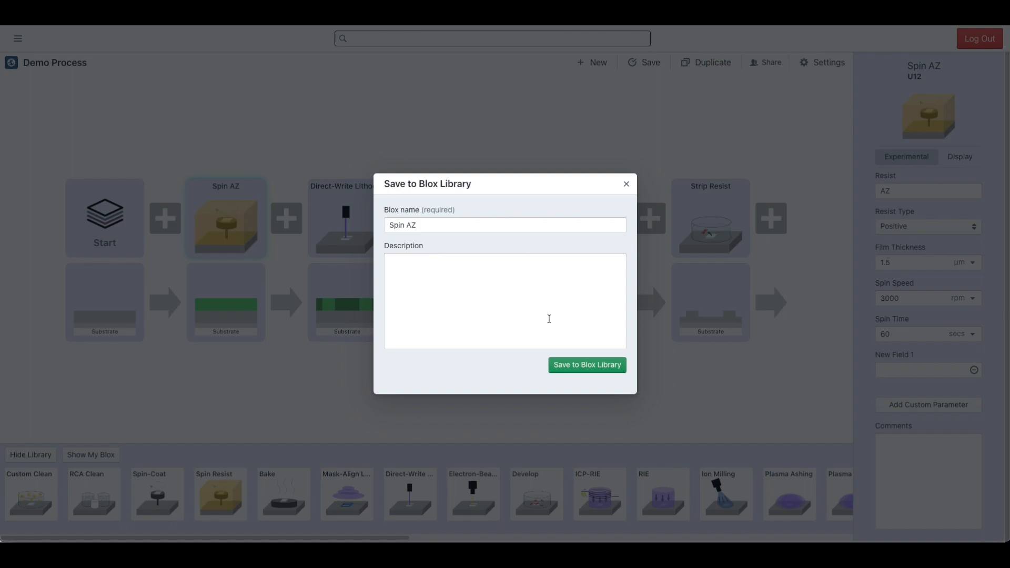
click(590, 373)
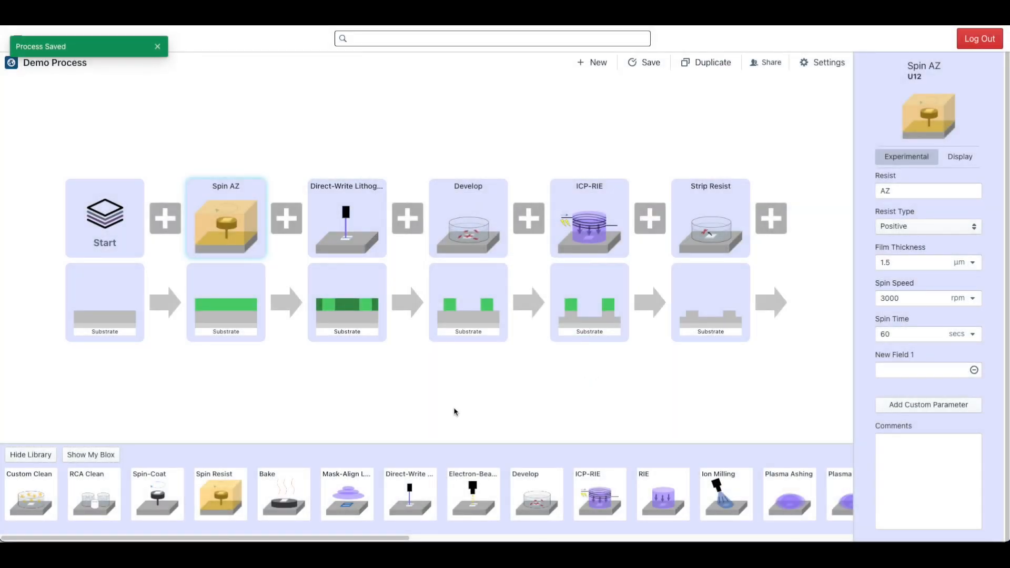
- Add the saved Spin AZ block from the personal blox after Strip Resist and review its experimental and display settings
click(107, 460)
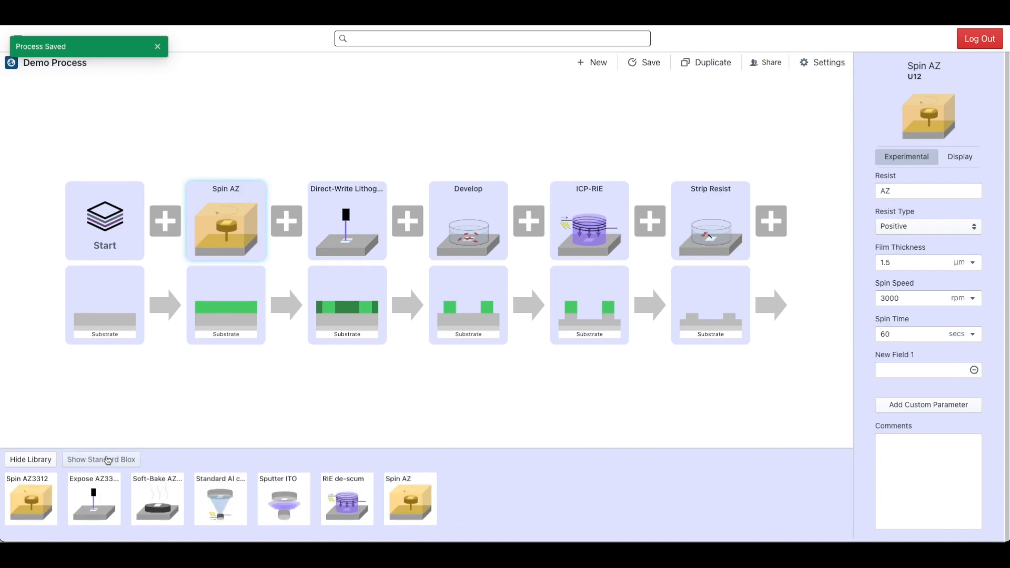
click(416, 504)
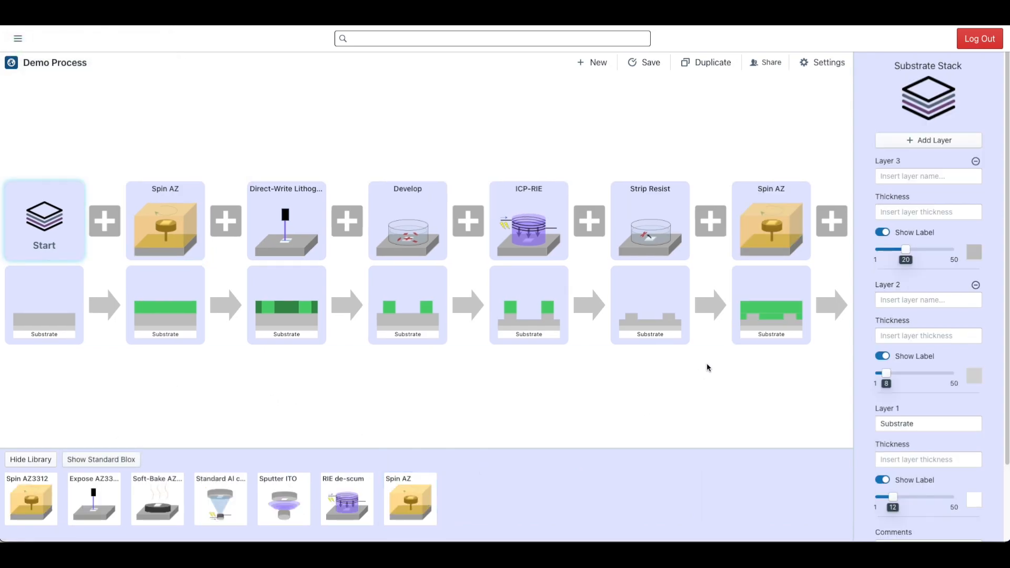
click(764, 238)
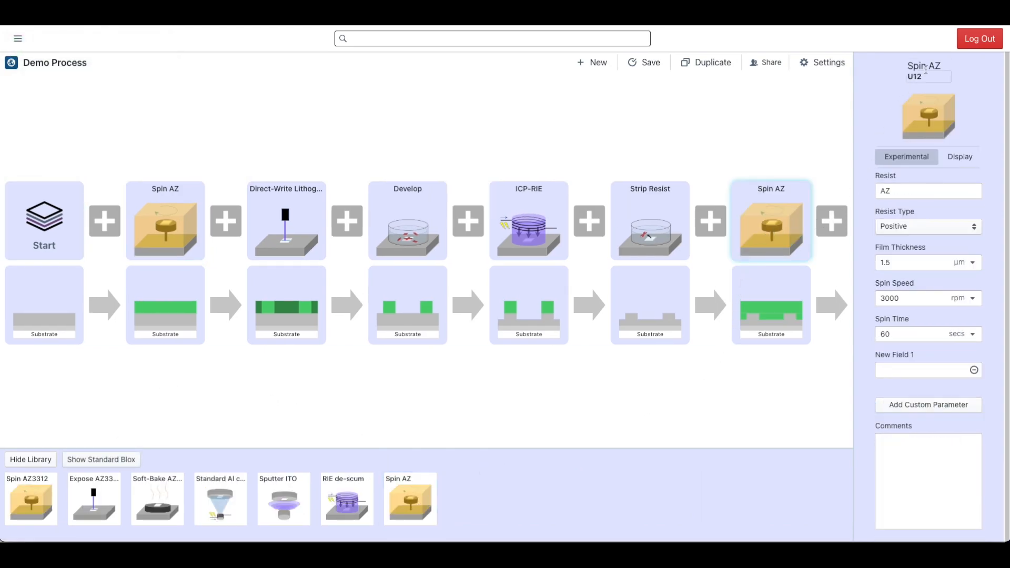
click(937, 75)
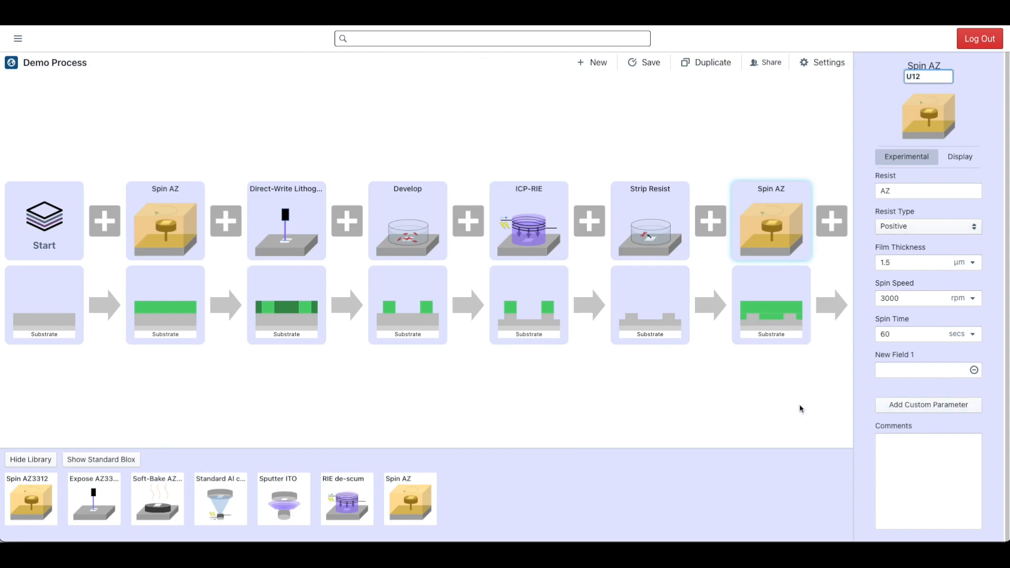
click(960, 156)
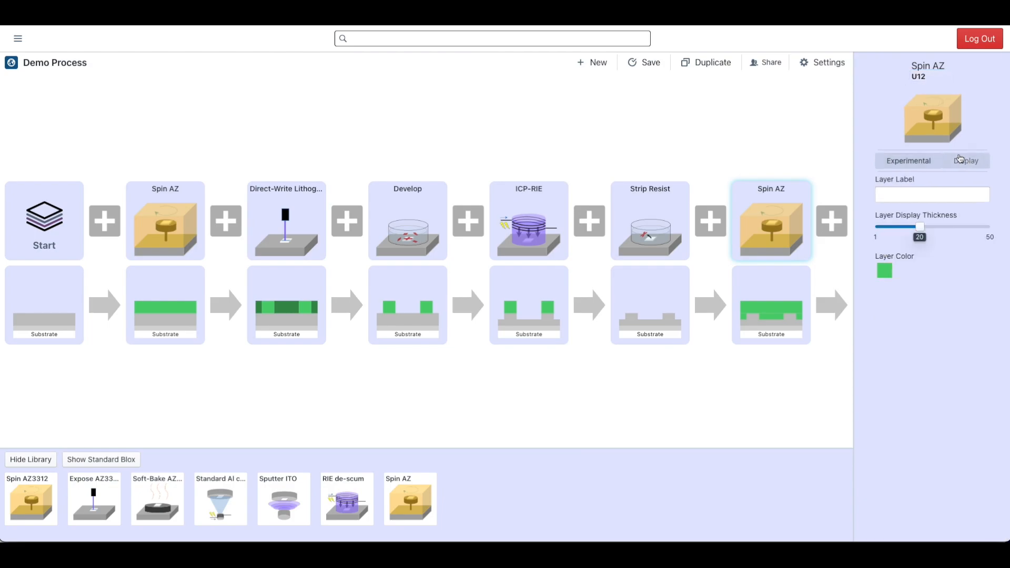